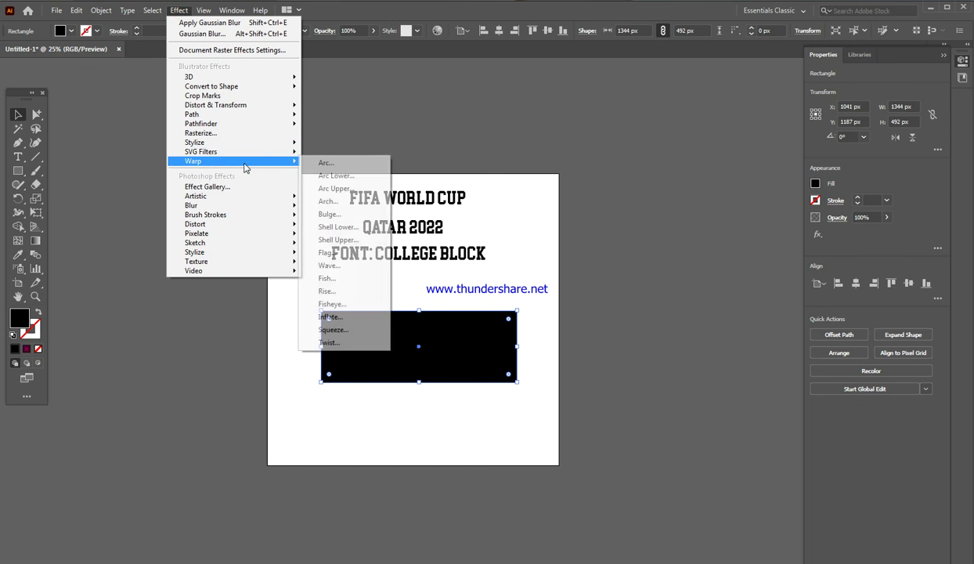
# Step: Apply a vertical Bulge warp with a 30% bend to the black rectangle
pyautogui.click(327, 214)
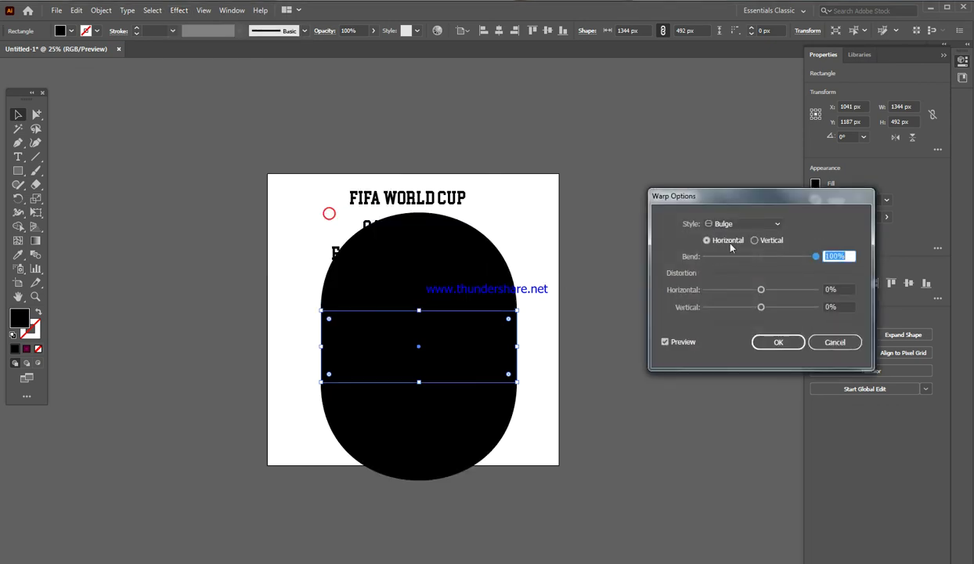
pyautogui.click(755, 241)
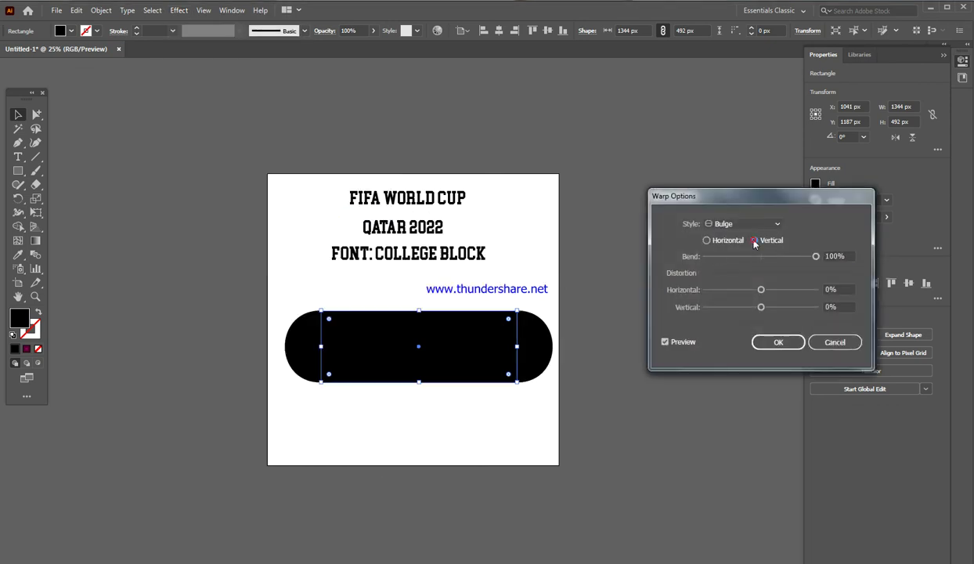
pyautogui.click(811, 261)
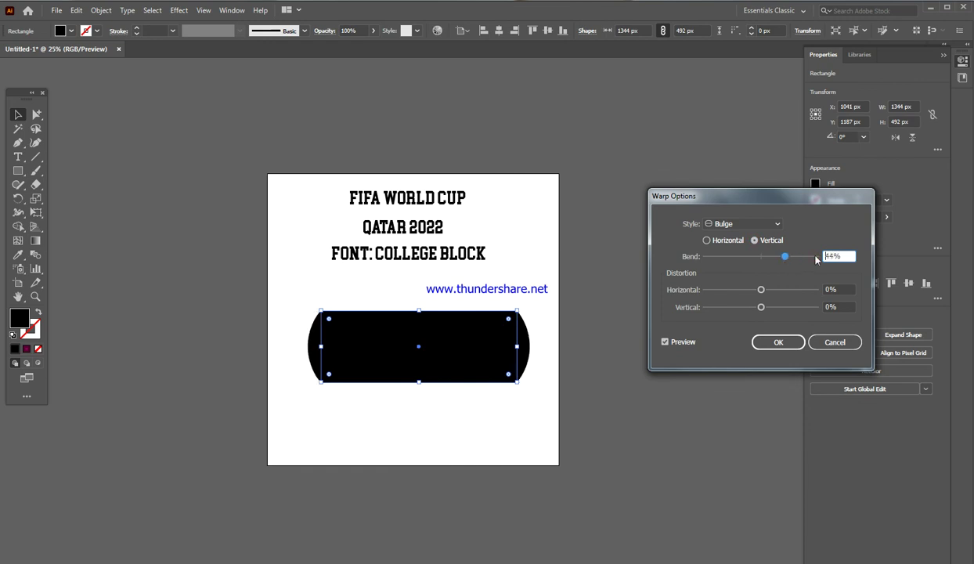
pyautogui.moveTo(840, 256); pyautogui.dragTo(812, 257)
pyautogui.write('30')
pyautogui.click(842, 289)
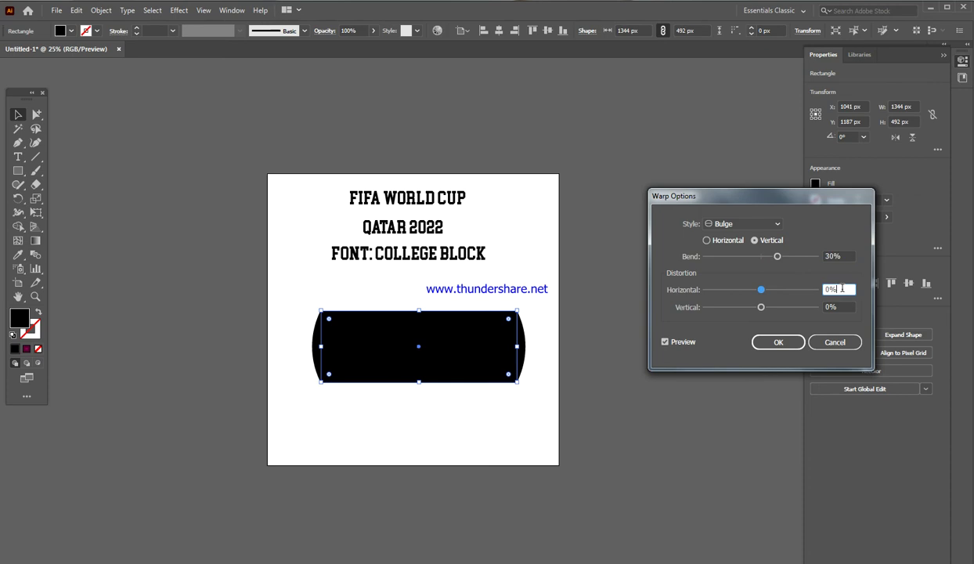
pyautogui.click(788, 344)
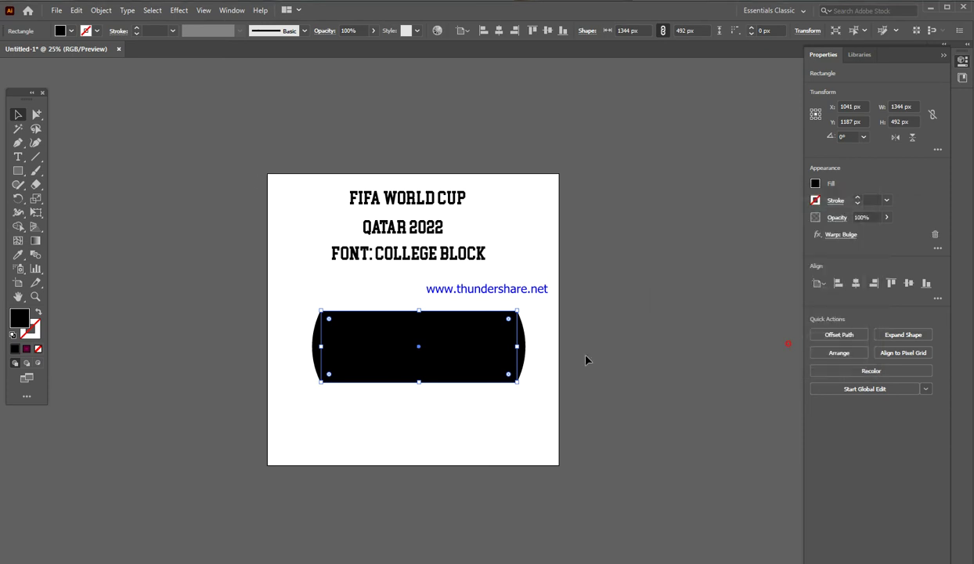
# Step: Expand the appearance of the bulged black rectangle and deselect it
pyautogui.click(102, 10)
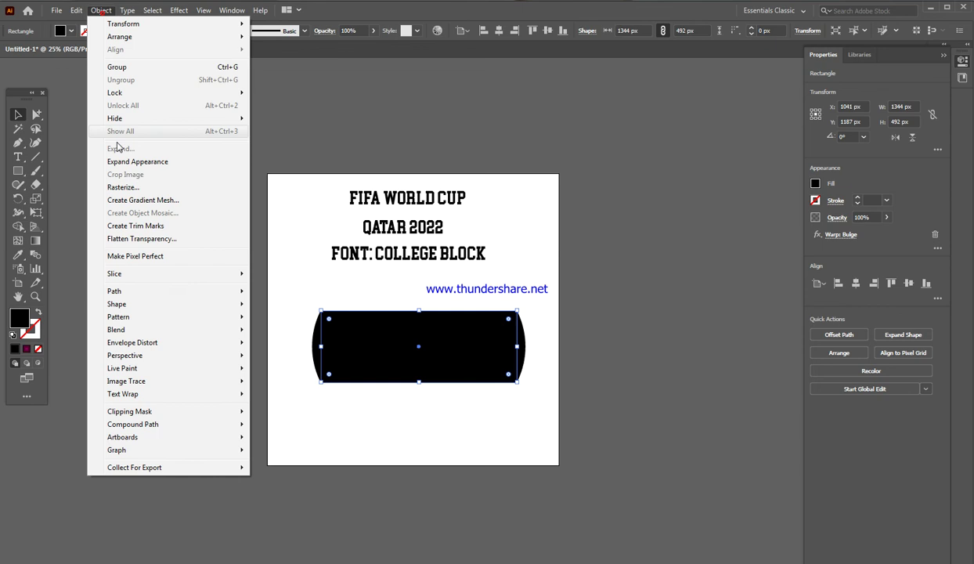
pyautogui.click(120, 163)
pyautogui.click(232, 308)
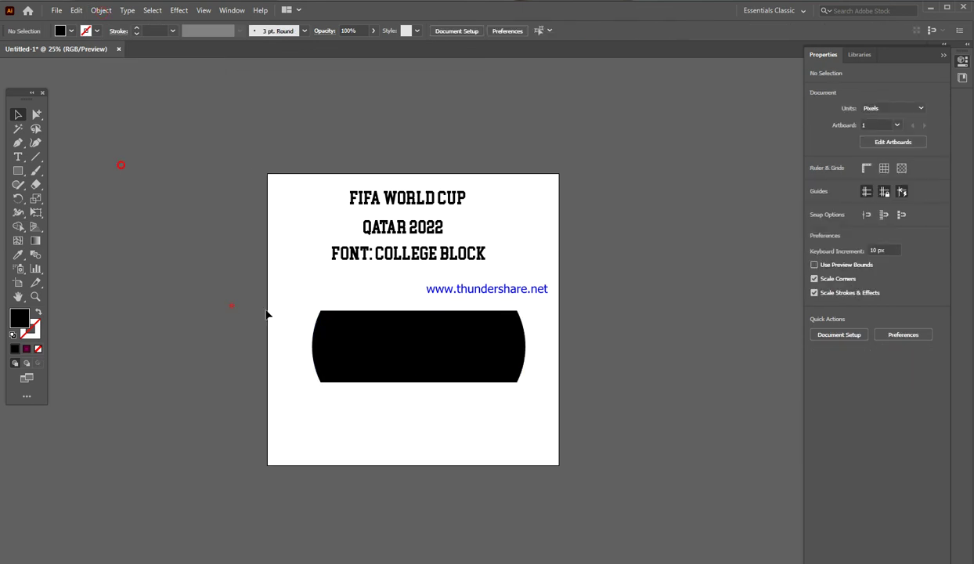
# Step: Draw an ellipse about 1461 by 424 px over the black shape, spanning its full width from the top edge
pyautogui.click(18, 172)
pyautogui.rightClick(24, 174)
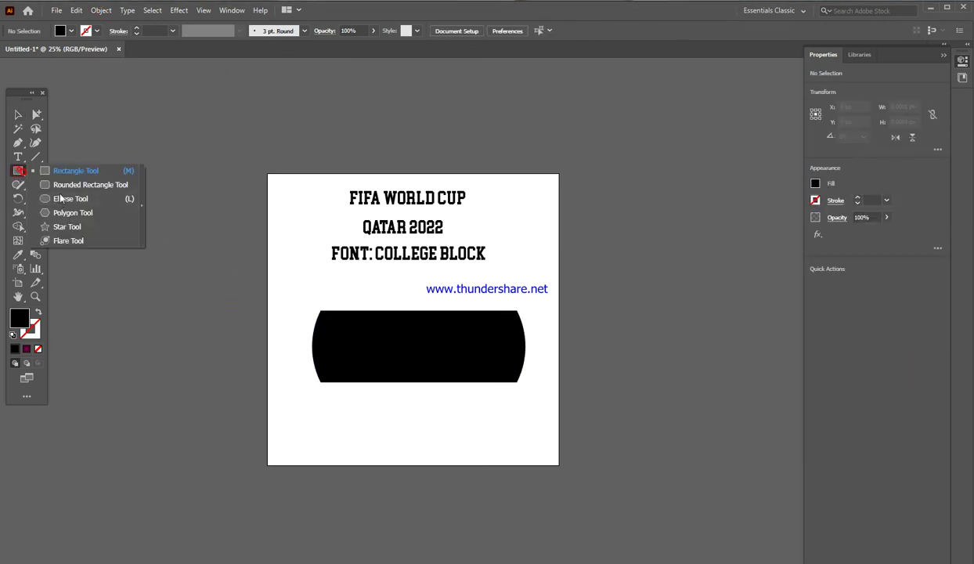
pyautogui.click(62, 199)
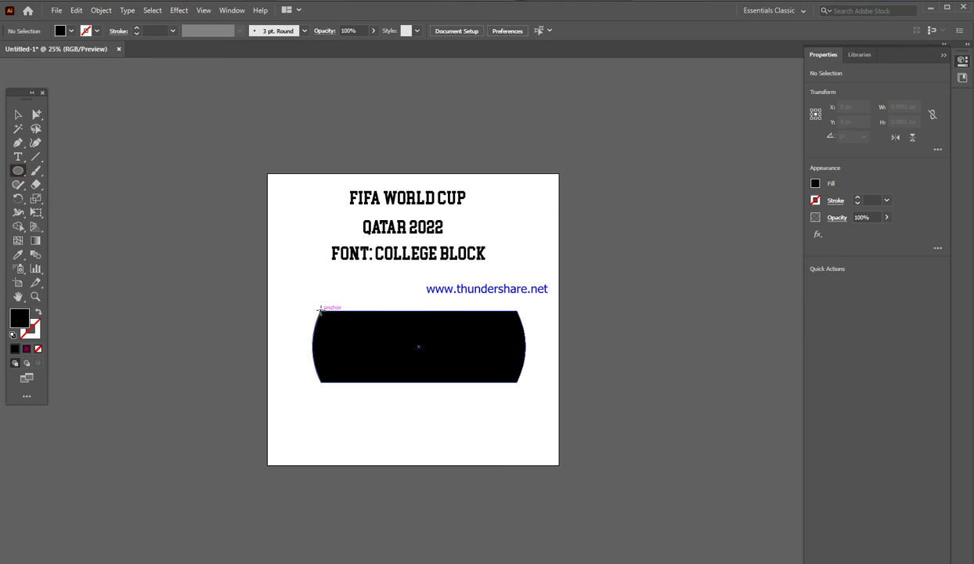
pyautogui.moveTo(323, 312); pyautogui.dragTo(526, 374)
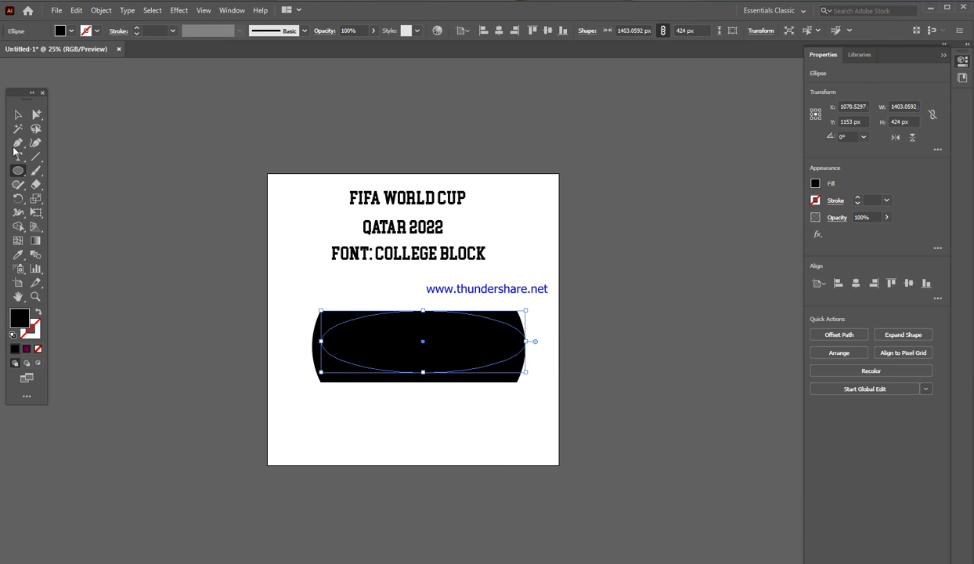
pyautogui.press('v')
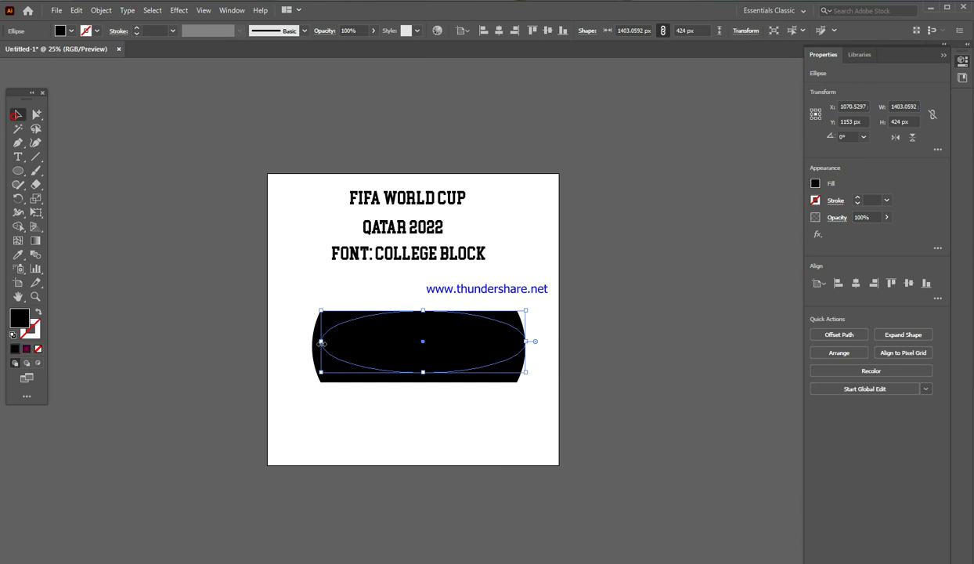
pyautogui.moveTo(321, 343); pyautogui.dragTo(313, 342)
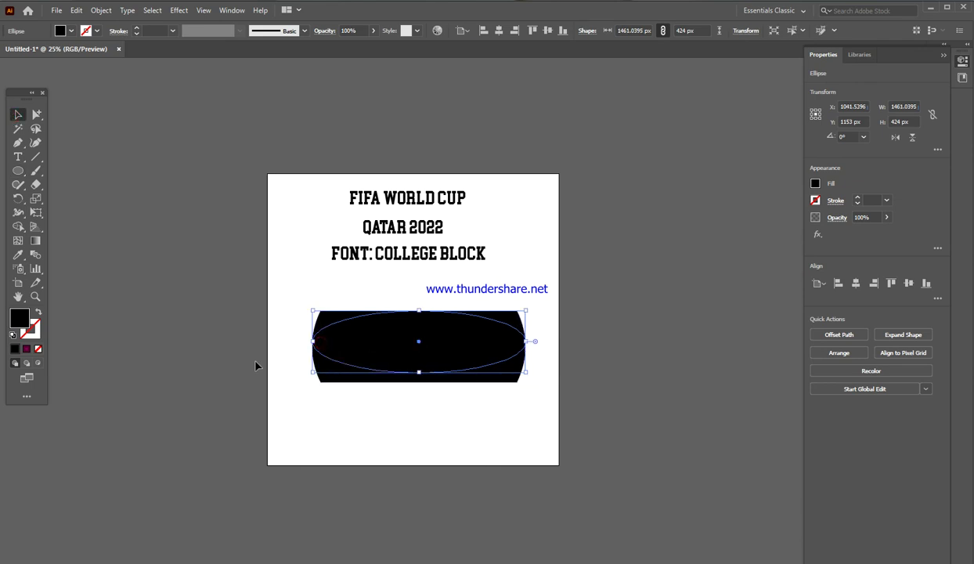
# Step: Fill the ellipse with magenta
pyautogui.click(815, 185)
pyautogui.click(803, 239)
pyautogui.click(605, 291)
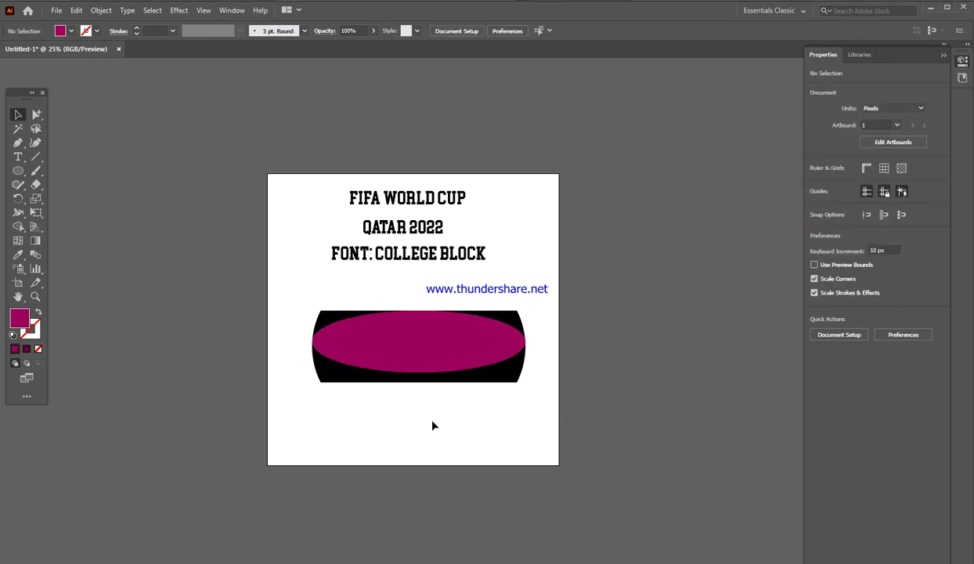
# Step: Duplicate the magenta ellipse about 280 px straight down and narrow the copy to about 1333 px wide
pyautogui.scroll(1, 432, 424)
pyautogui.moveTo(424, 329); pyautogui.dragTo(422, 380)
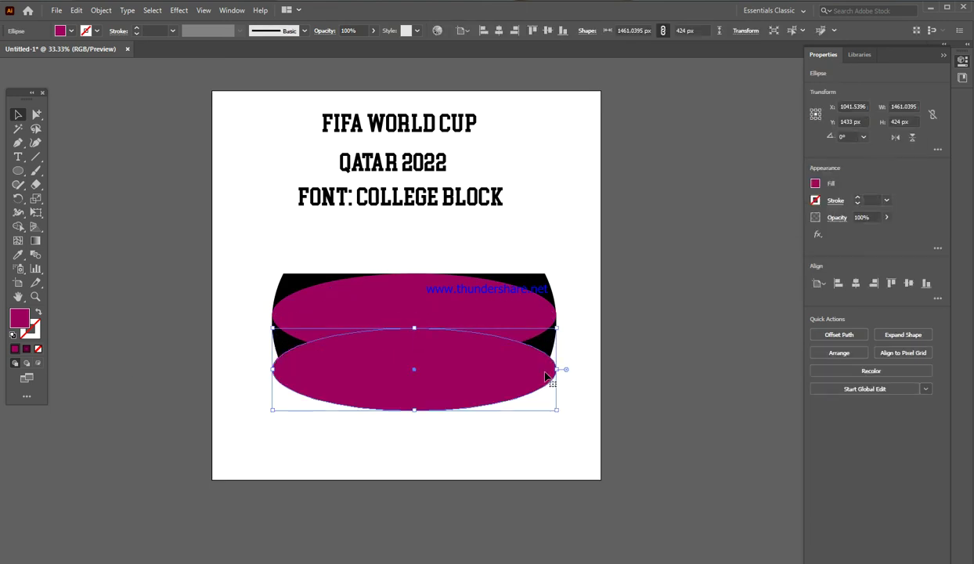
pyautogui.moveTo(557, 369)
pyautogui.mouseDown()
pyautogui.moveTo(533, 370)
pyautogui.moveTo(547, 374)
pyautogui.mouseUp()
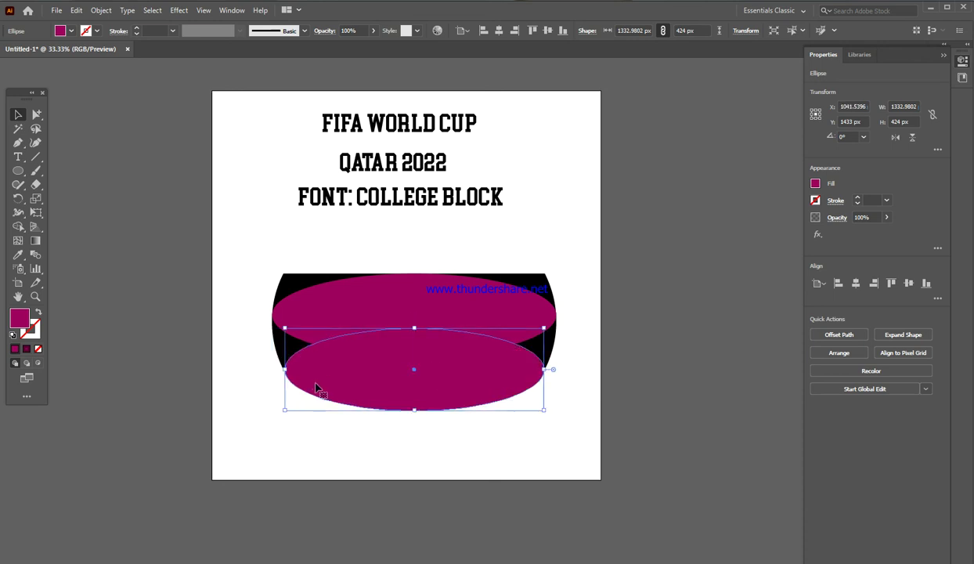
pyautogui.click(260, 396)
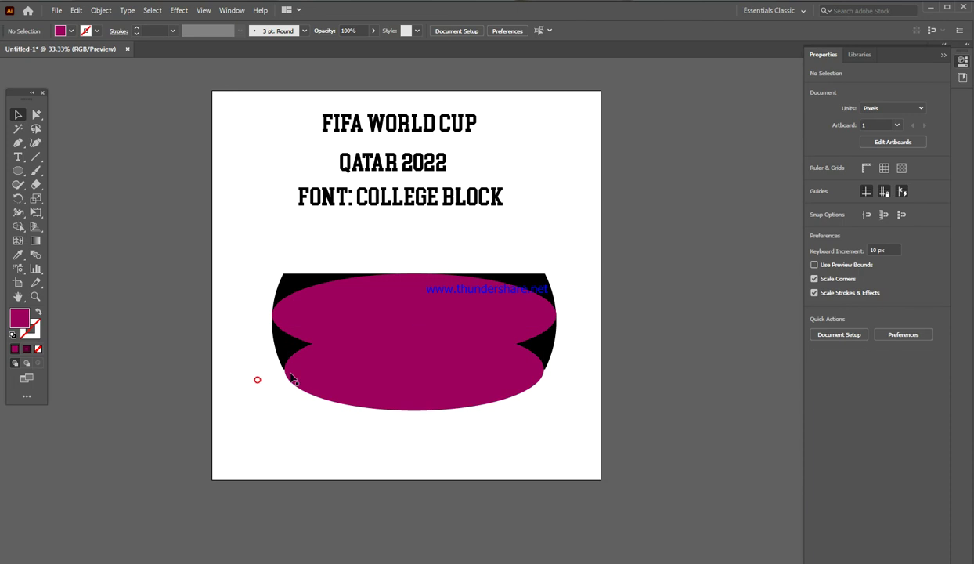
# Step: Adjust the lower ellipse's left edge to meet the black shape's lower-left corner
pyautogui.click(286, 373)
pyautogui.scroll(4, 286, 376)
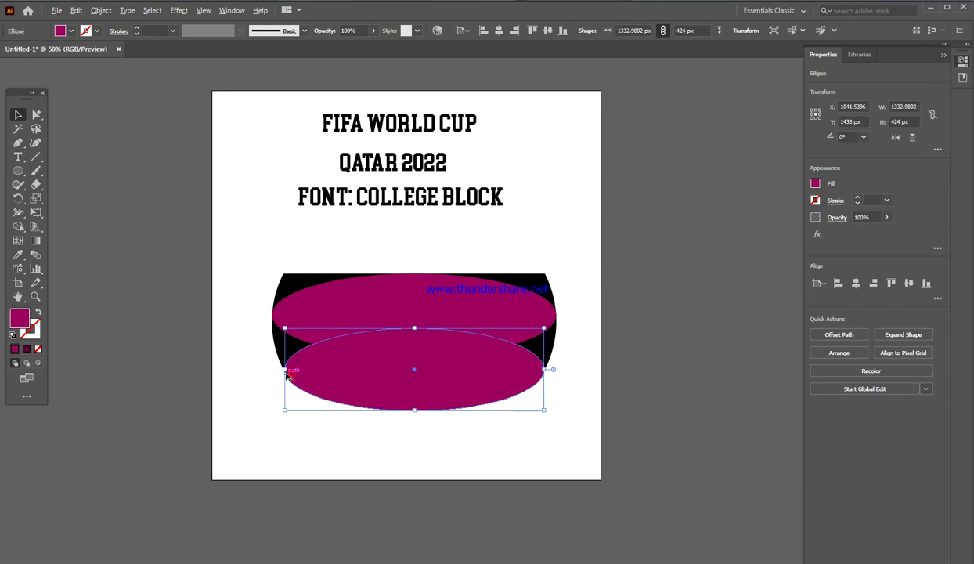
pyautogui.moveTo(283, 356); pyautogui.dragTo(276, 358)
pyautogui.click(207, 374)
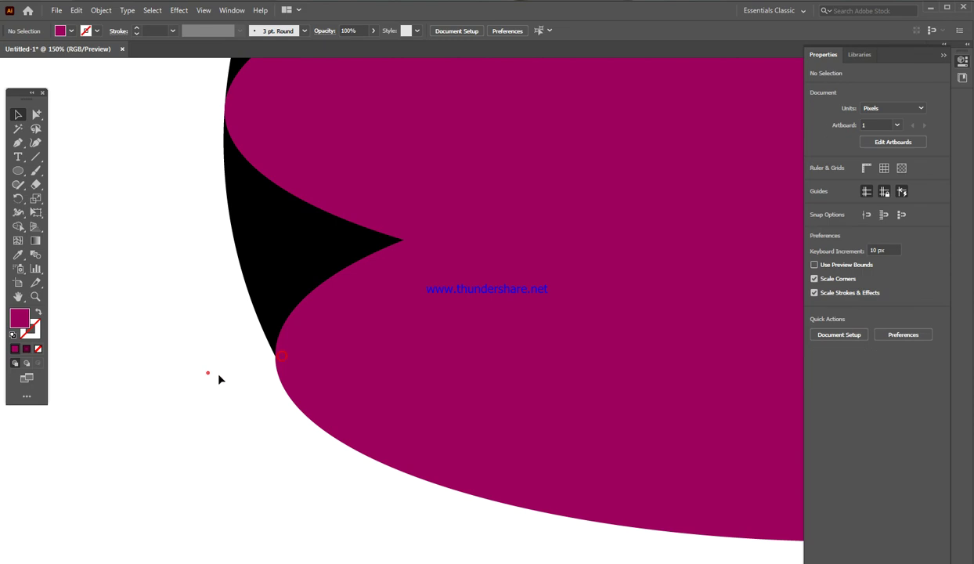
# Step: Extend the lower ellipse's right edge to the black shape's lower-right corner, making it about 1344 px wide
pyautogui.scroll(-2, 220, 381)
pyautogui.moveTo(577, 420); pyautogui.dragTo(387, 424)
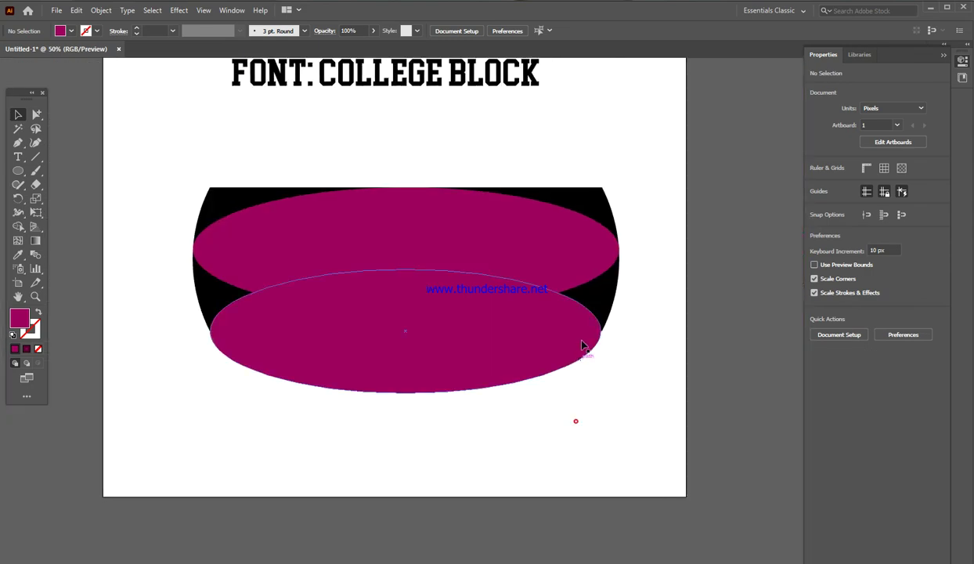
pyautogui.scroll(3, 583, 344)
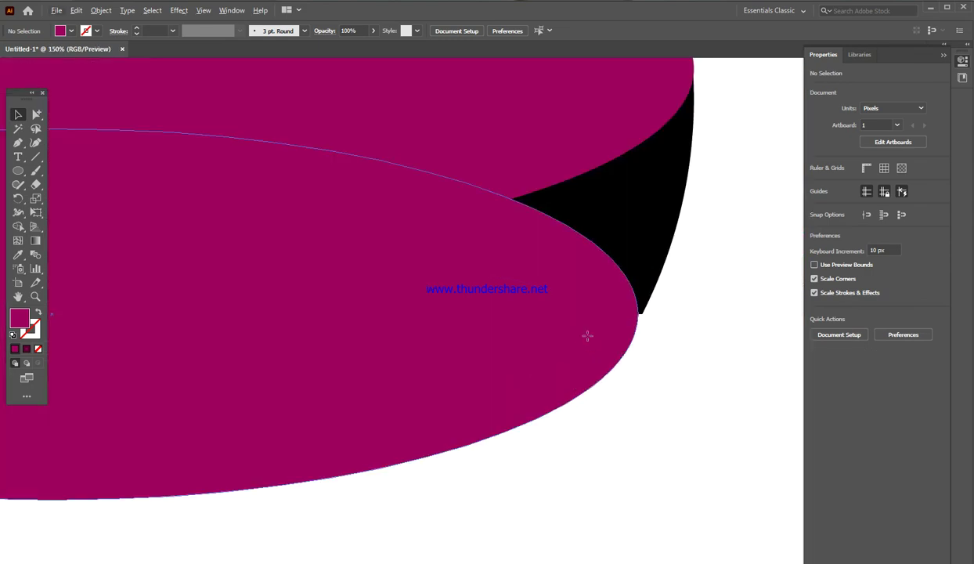
pyautogui.click(625, 321)
pyautogui.moveTo(642, 314); pyautogui.dragTo(645, 316)
pyautogui.click(696, 353)
pyautogui.hotkey('ctrl', '-')
pyautogui.hotkey('ctrl', '-')
pyautogui.hotkey('ctrl', '-')
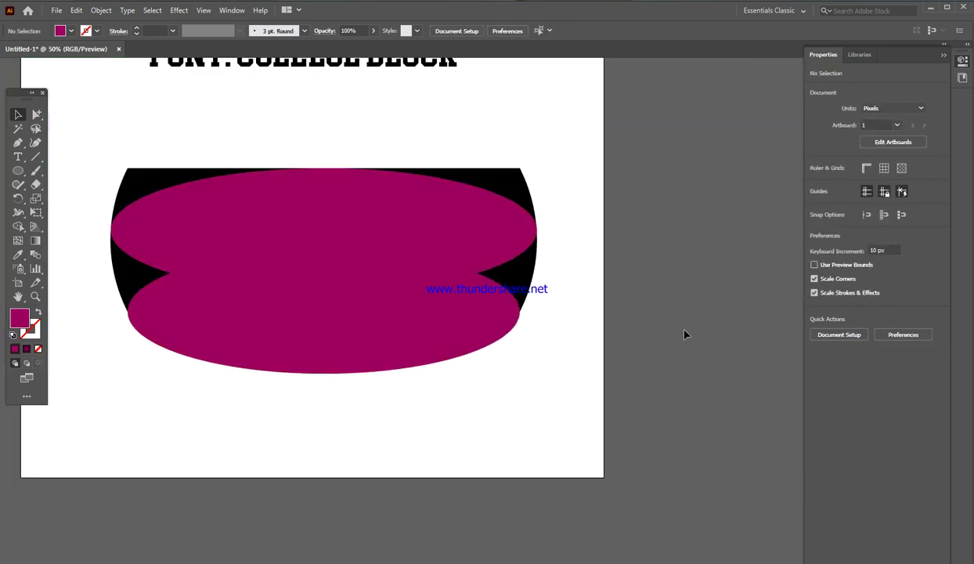
# Step: Nudge the lower ellipse up by 10 px over the black shape
pyautogui.moveTo(493, 427); pyautogui.dragTo(551, 435)
pyautogui.moveTo(144, 173); pyautogui.dragTo(360, 380)
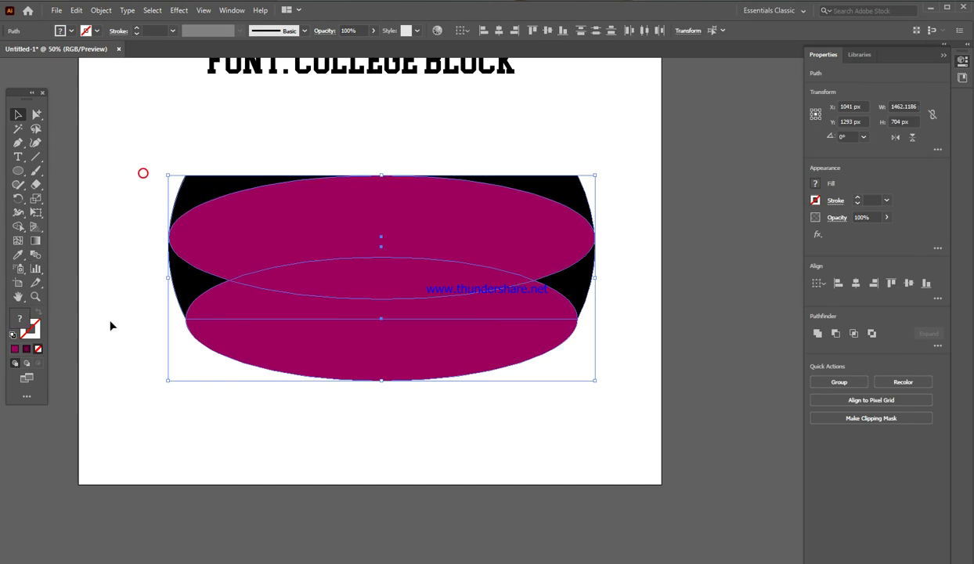
pyautogui.click(218, 359)
pyautogui.click(293, 445)
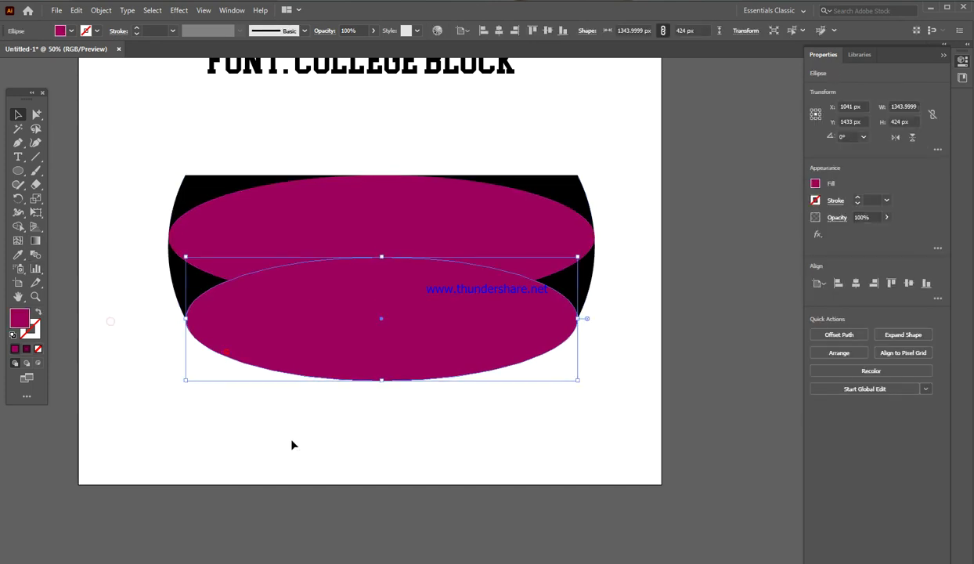
pyautogui.click(292, 431)
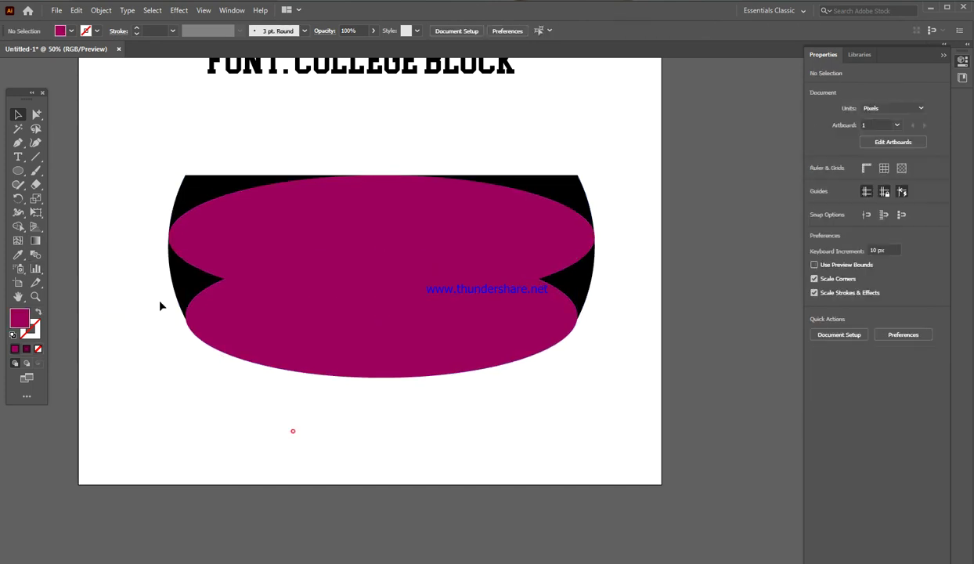
# Step: Use Shape Builder on all three shapes to remove the two upper black corners and merge the remaining regions into one magenta shape
pyautogui.moveTo(143, 222); pyautogui.dragTo(283, 381)
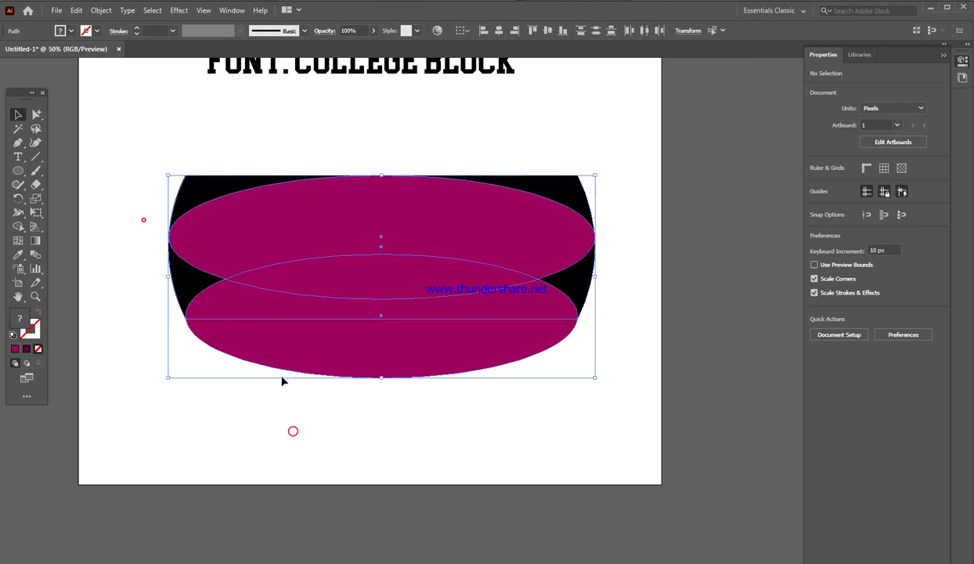
pyautogui.click(18, 227)
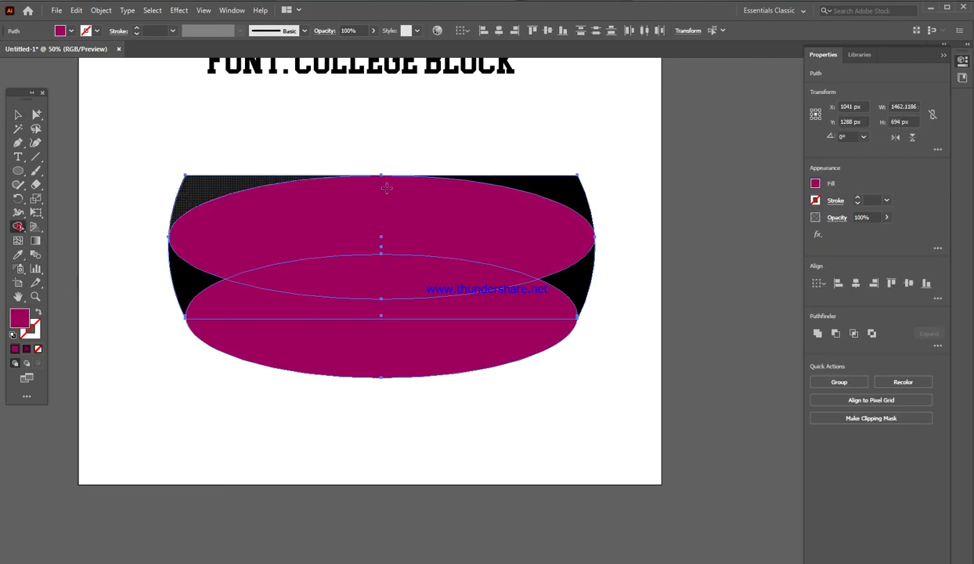
pyautogui.click(207, 187)
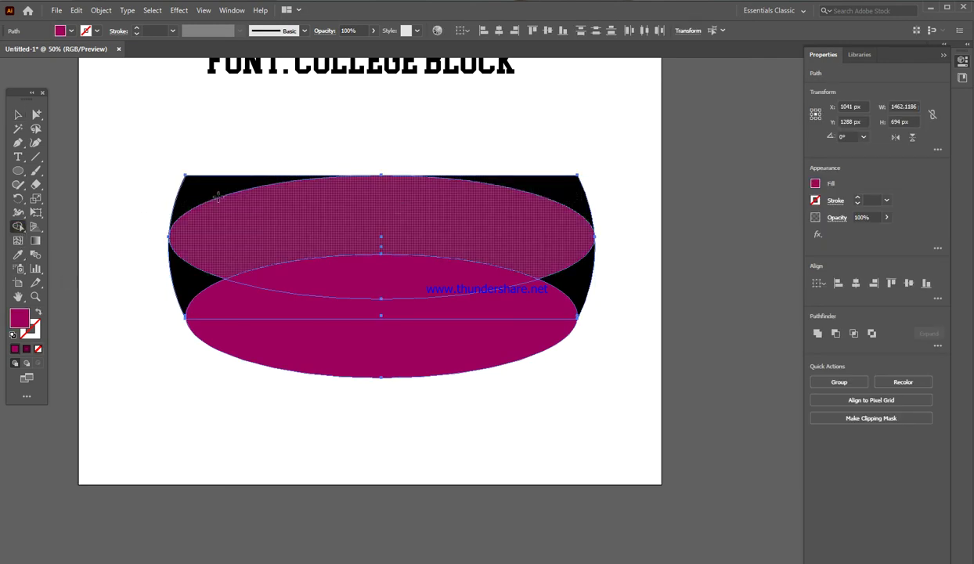
pyautogui.click(576, 183)
pyautogui.moveTo(514, 247)
pyautogui.mouseDown()
pyautogui.moveTo(552, 301)
pyautogui.moveTo(520, 330)
pyautogui.moveTo(241, 316)
pyautogui.mouseUp()
pyautogui.click(329, 266)
pyautogui.click(223, 261)
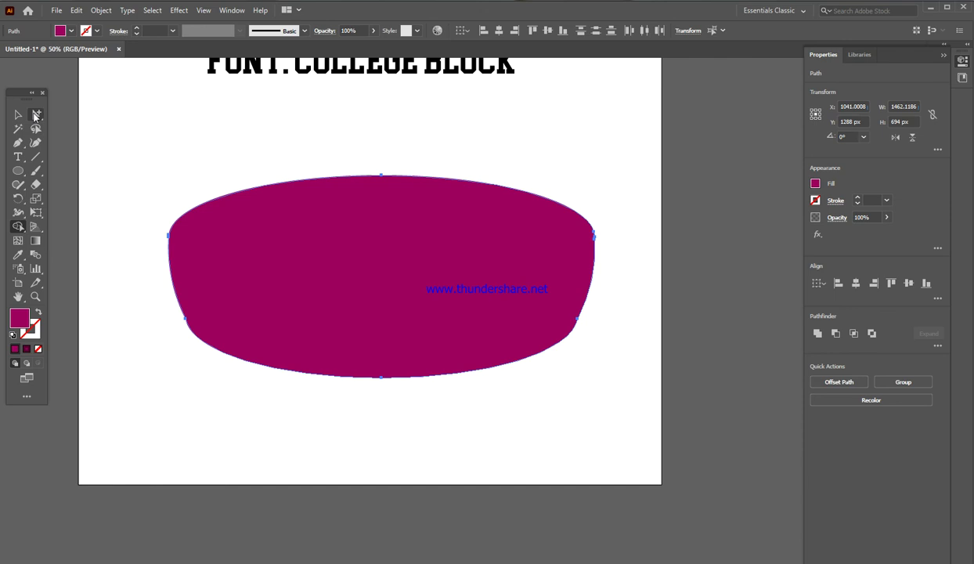
# Step: Smooth the merged shape's lower-left corner by adjusting its anchor point's direction handle
pyautogui.click(35, 115)
pyautogui.click(78, 213)
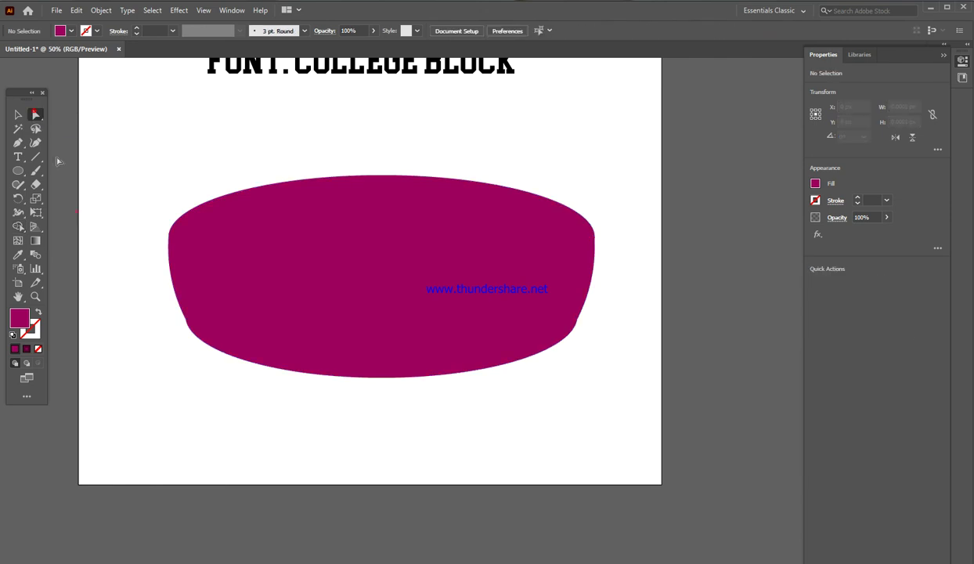
pyautogui.moveTo(173, 316); pyautogui.dragTo(191, 344)
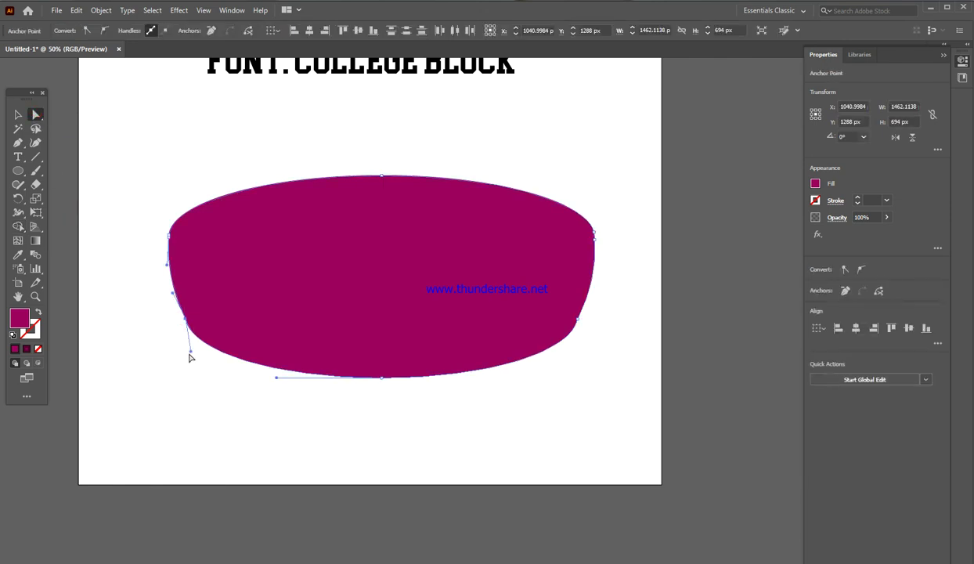
pyautogui.click(192, 352)
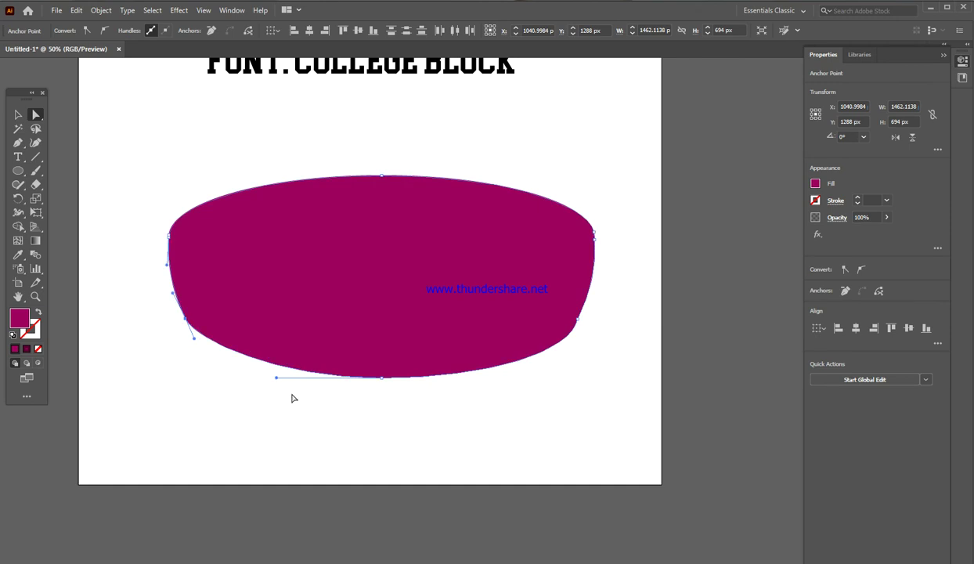
# Step: Reshape the lower-right corner's direction handle to smooth the curve, matching the opposite side
pyautogui.click(578, 321)
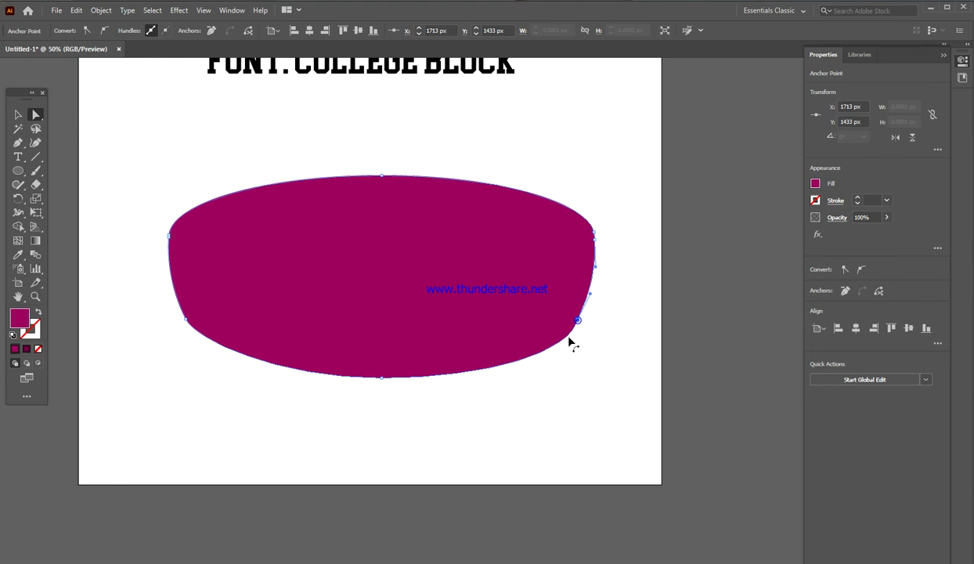
pyautogui.click(387, 374)
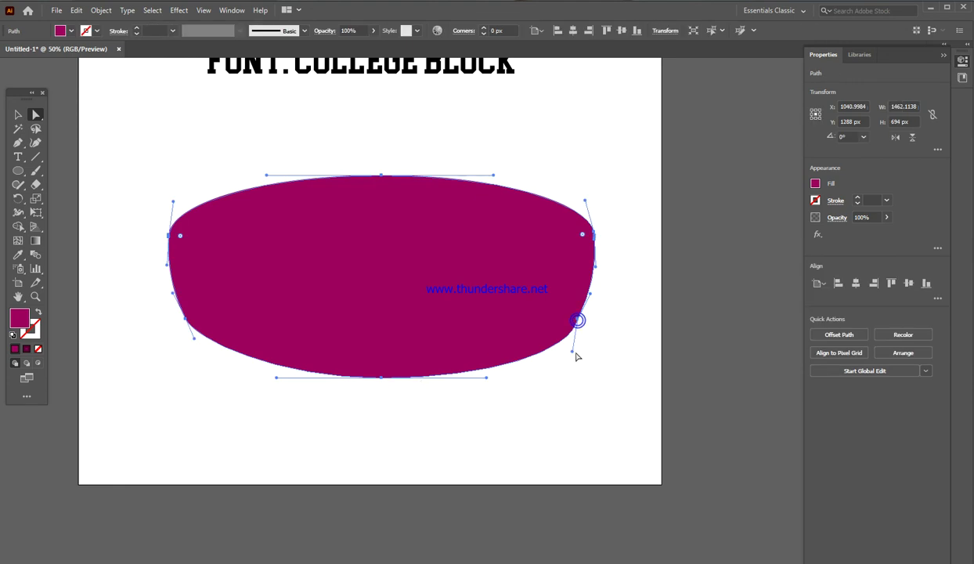
pyautogui.moveTo(573, 351); pyautogui.dragTo(555, 354)
pyautogui.click(487, 443)
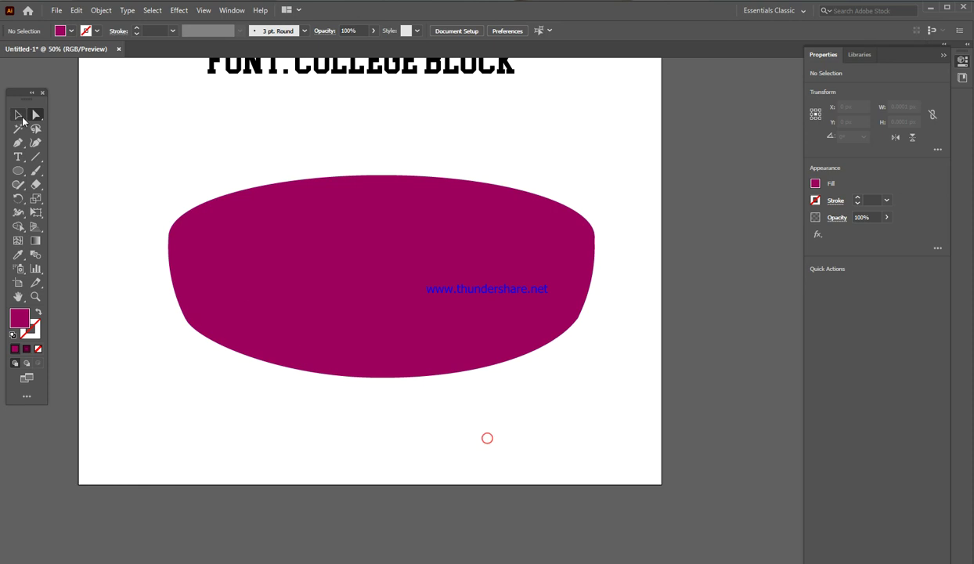
# Step: Move the magenta shape down and draw an ellipse of about 574 × 148 px in the space above it
pyautogui.click(19, 115)
pyautogui.moveTo(420, 298); pyautogui.dragTo(416, 372)
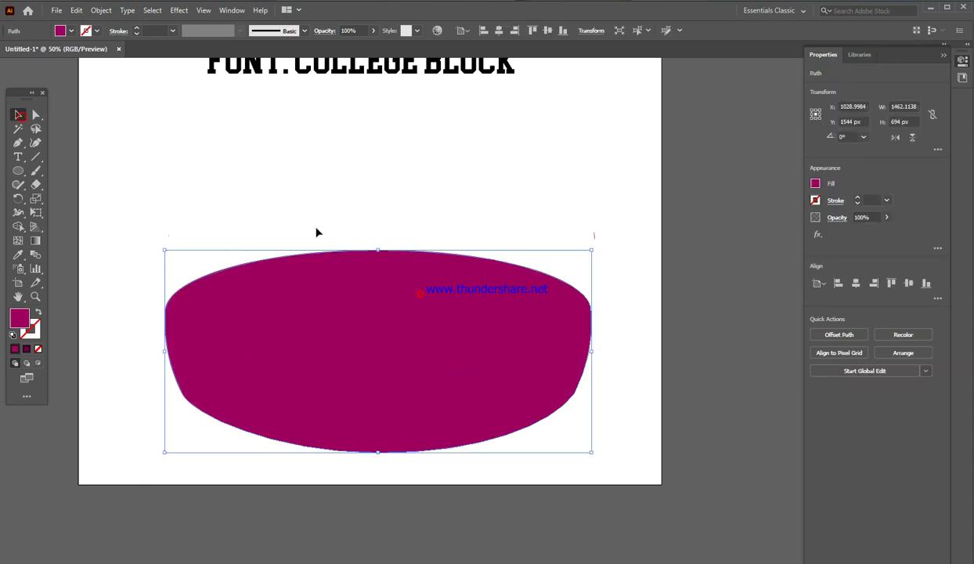
pyautogui.click(316, 205)
pyautogui.press('l')
pyautogui.moveTo(270, 181); pyautogui.dragTo(438, 224)
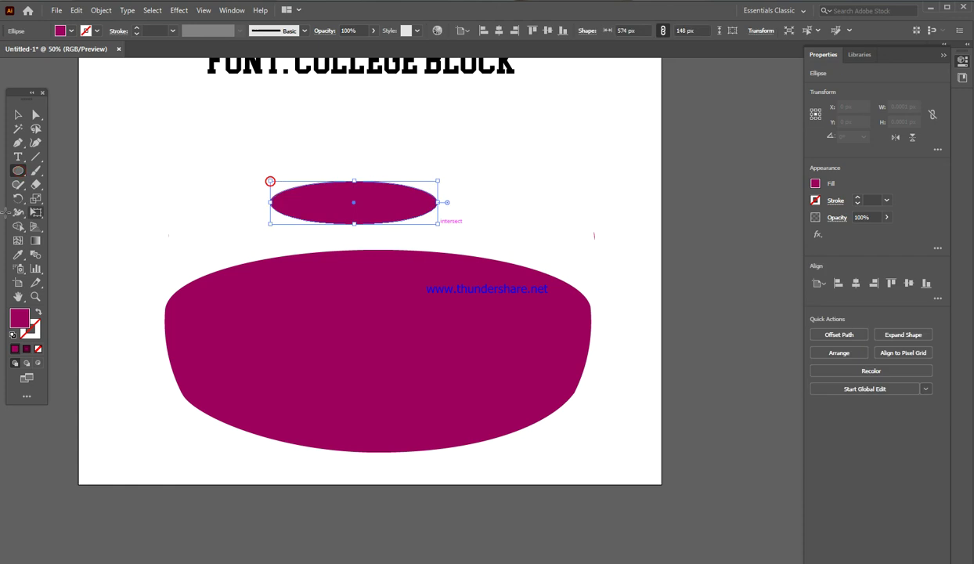
# Step: Fill the new ellipse with white sampled from the artboard background
pyautogui.click(19, 254)
pyautogui.click(145, 217)
pyautogui.press('v')
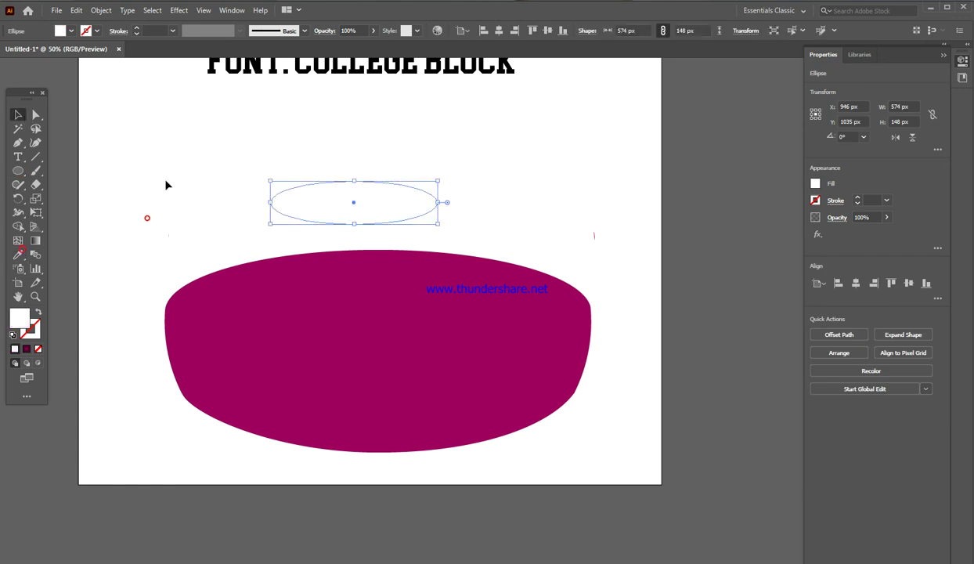
# Step: Place the white ellipse over the upper part of the magenta shape, centred horizontally on it
pyautogui.click(168, 185)
pyautogui.doubleClick(375, 190)
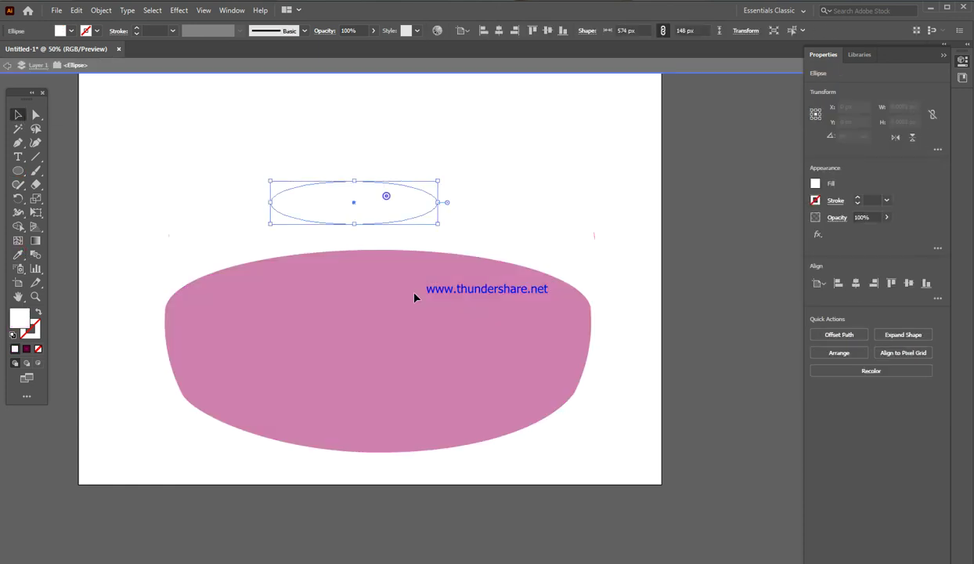
pyautogui.click(219, 193)
pyautogui.moveTo(348, 218); pyautogui.dragTo(356, 285)
pyautogui.doubleClick(206, 184)
pyautogui.moveTo(264, 211); pyautogui.dragTo(412, 388)
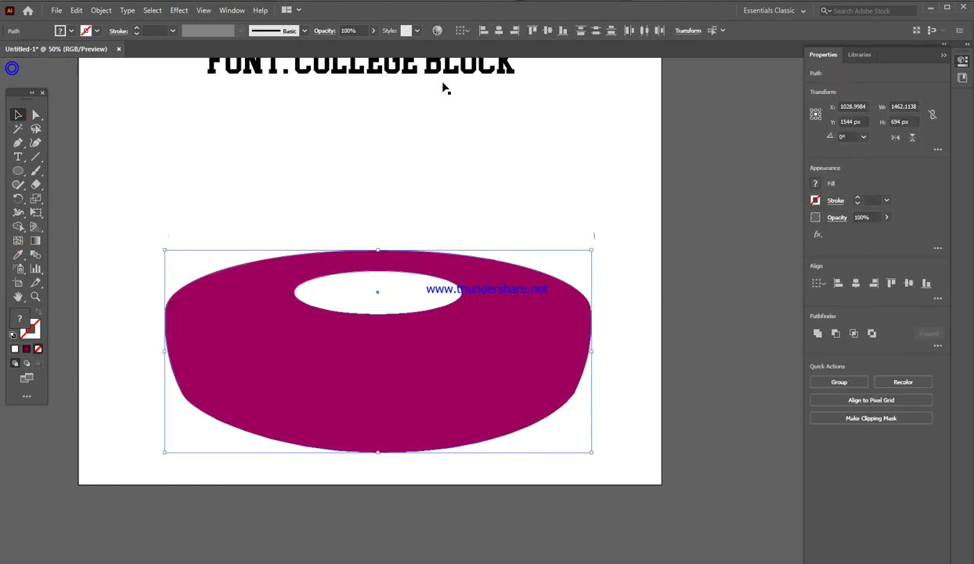
# Step: Move the magenta shape and white ellipse up together and cut the ellipse out of the shape with Minus Front
pyautogui.click(393, 188)
pyautogui.moveTo(431, 375); pyautogui.dragTo(437, 267)
pyautogui.click(372, 119)
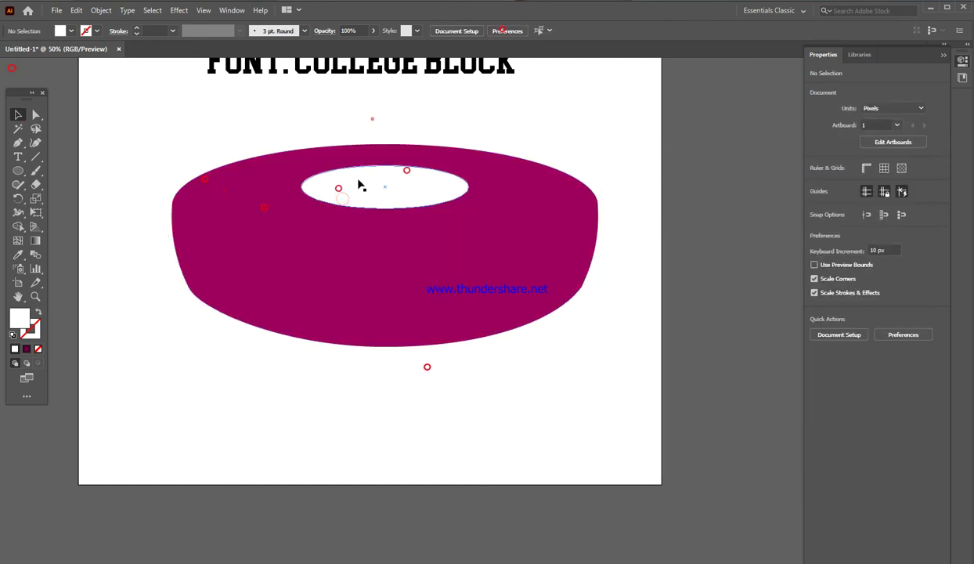
pyautogui.click(374, 174)
pyautogui.moveTo(335, 117); pyautogui.dragTo(570, 283)
pyautogui.click(835, 335)
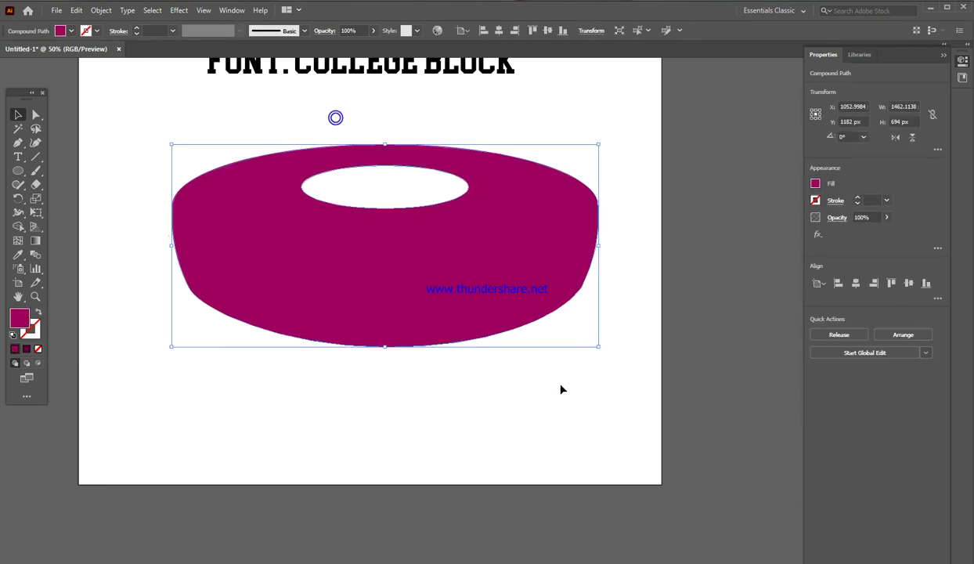
# Step: Move the "FONT: COLLEGE BLOCK" text below the magenta shape and bring the shape up under "QATAR 2022"
pyautogui.click(533, 400)
pyautogui.scroll(1, 535, 400)
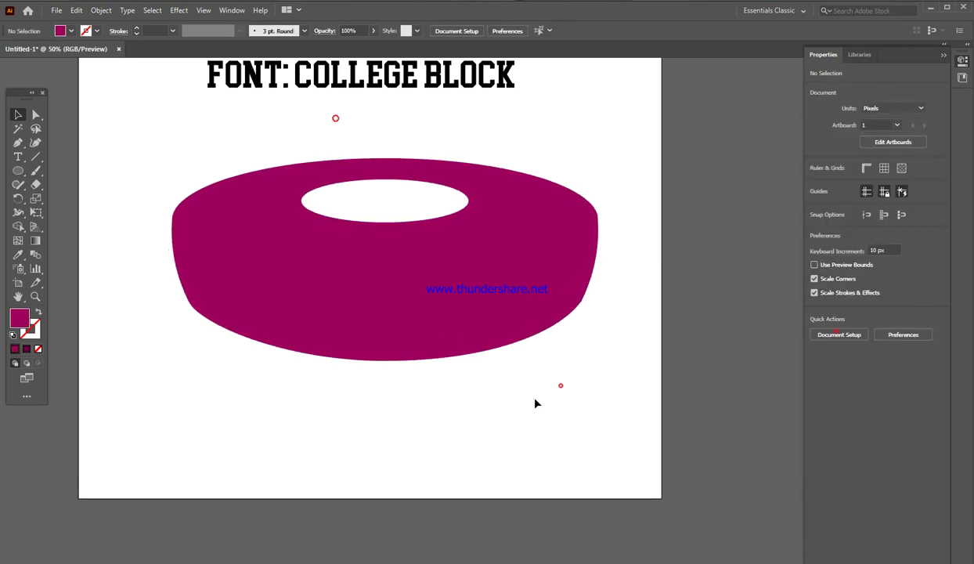
pyautogui.scroll(3, 527, 453)
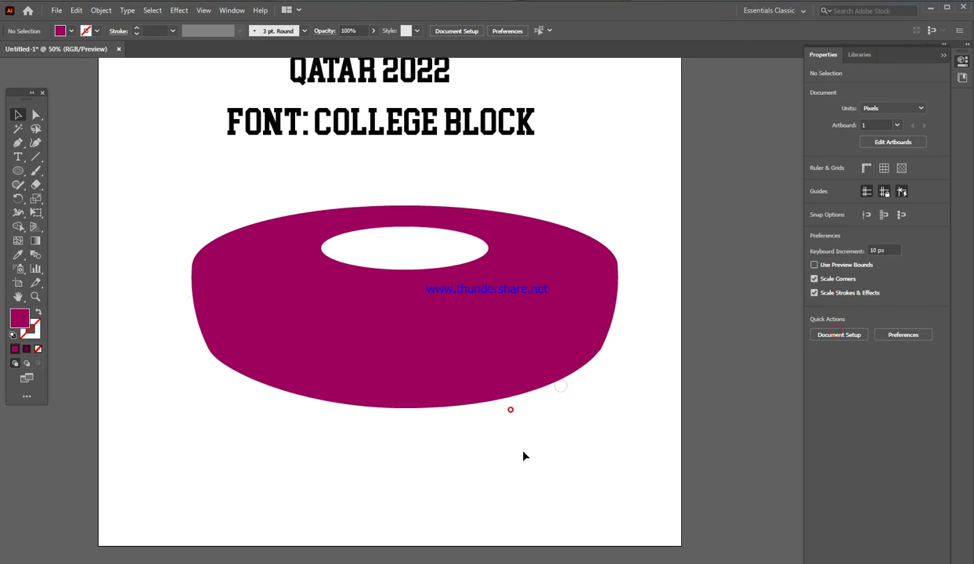
pyautogui.hotkey('ctrl', '-')
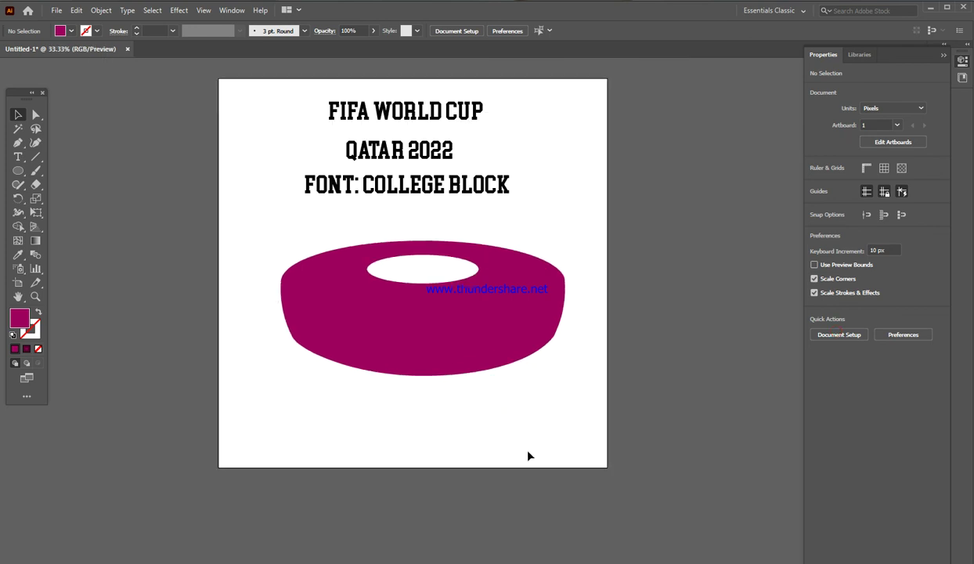
pyautogui.scroll(1, 505, 442)
pyautogui.moveTo(411, 213); pyautogui.dragTo(397, 296)
pyautogui.click(504, 437)
pyautogui.click(425, 421)
pyautogui.scroll(1, 424, 416)
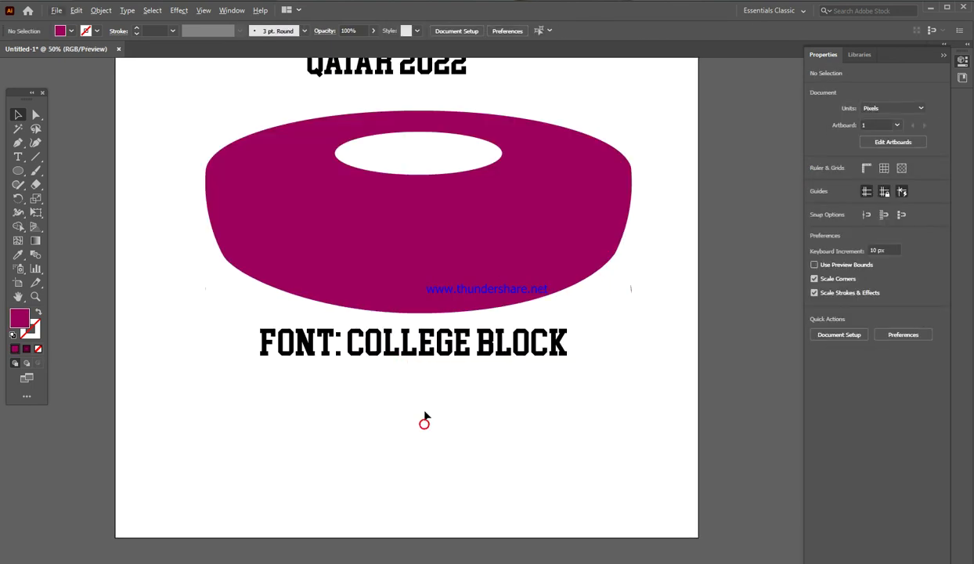
pyautogui.scroll(1, 425, 416)
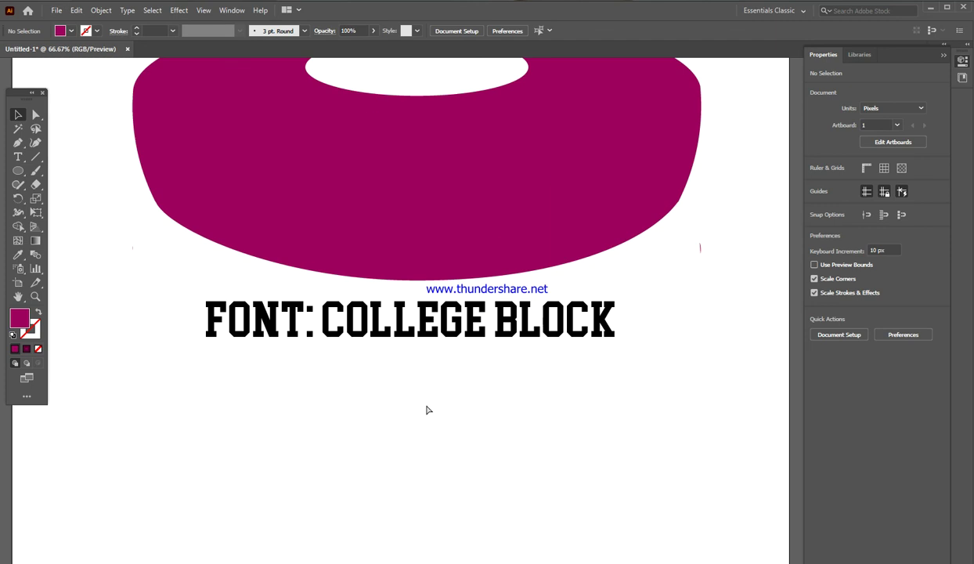
# Step: Delete the "FONT: COLLEGE BLOCK" text and move "QATAR 2022" below the magenta shape
pyautogui.scroll(-3, 427, 410)
pyautogui.moveTo(440, 317); pyautogui.dragTo(410, 207)
pyautogui.click(426, 185)
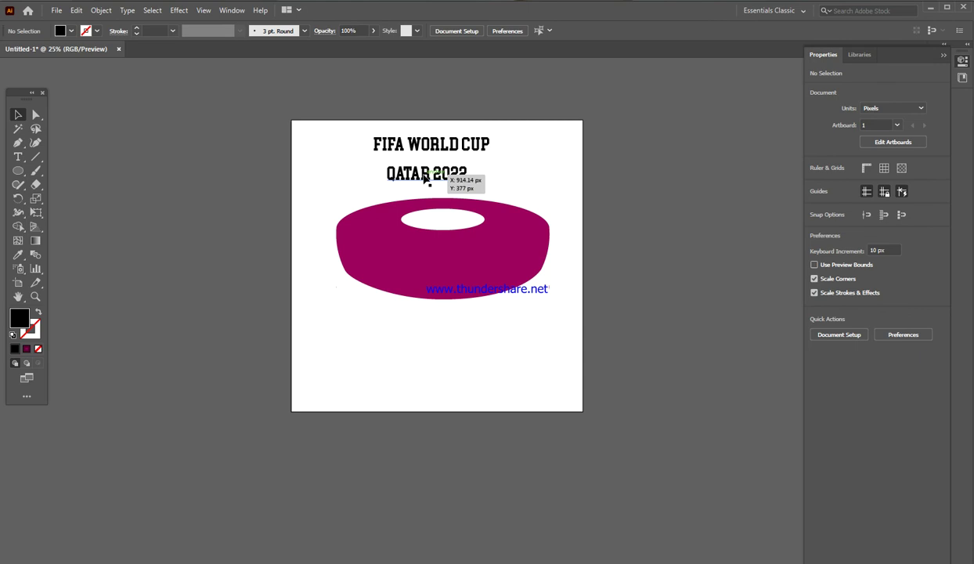
pyautogui.moveTo(425, 186); pyautogui.dragTo(441, 322)
pyautogui.click(454, 356)
# Step: Shrink the magenta shape to about 758 × 360 px and centre it horizontally and vertically on the artboard
pyautogui.click(502, 263)
pyautogui.moveTo(551, 250); pyautogui.dragTo(463, 257)
pyautogui.click(500, 30)
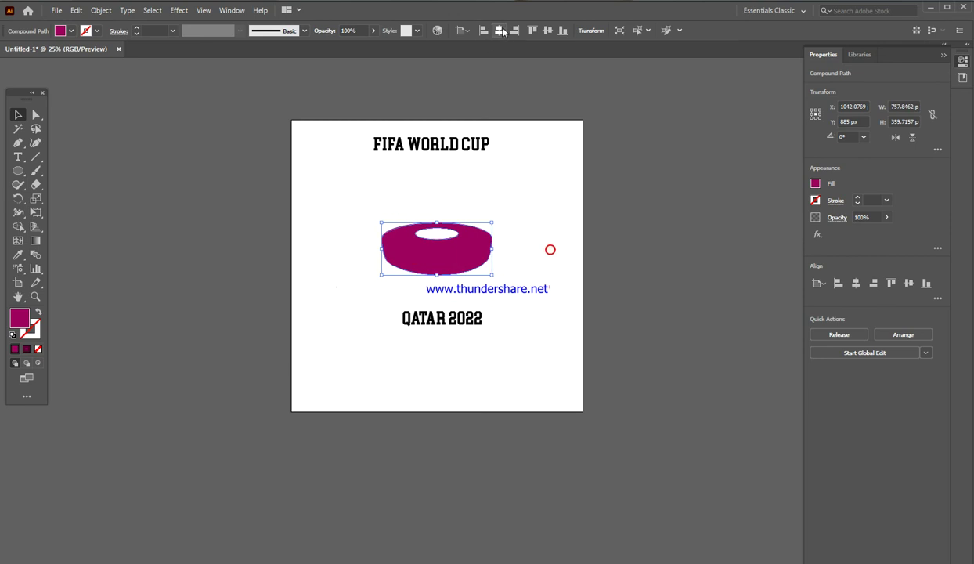
pyautogui.click(548, 30)
pyautogui.click(563, 256)
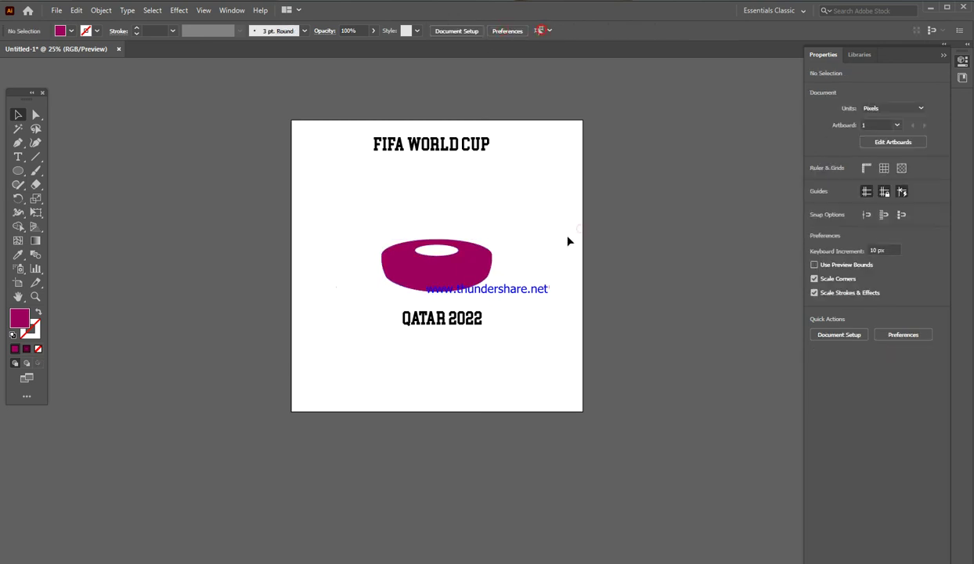
# Step: Centre "FIFA WORLD CUP" just above the magenta shape and apply a horizontal Arc warp with 88% bend
pyautogui.moveTo(430, 145); pyautogui.dragTo(434, 228)
pyautogui.click(739, 30)
pyautogui.click(179, 10)
pyautogui.moveTo(296, 163)
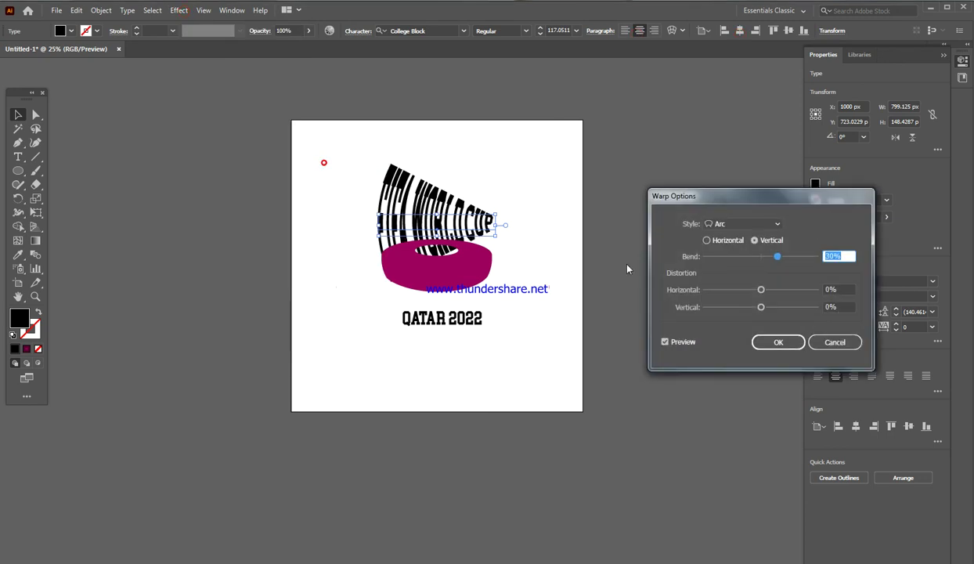
pyautogui.click(708, 242)
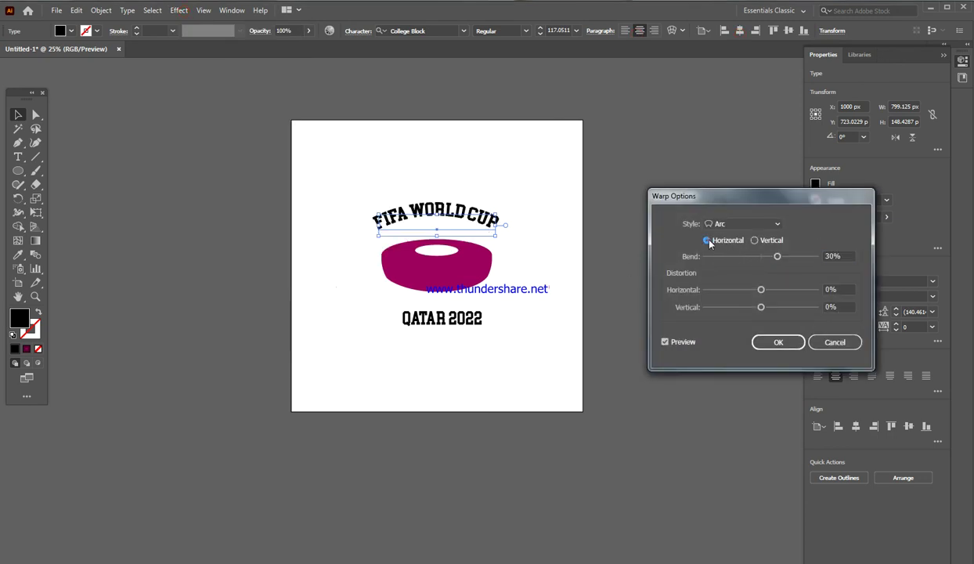
pyautogui.moveTo(777, 259); pyautogui.dragTo(812, 260)
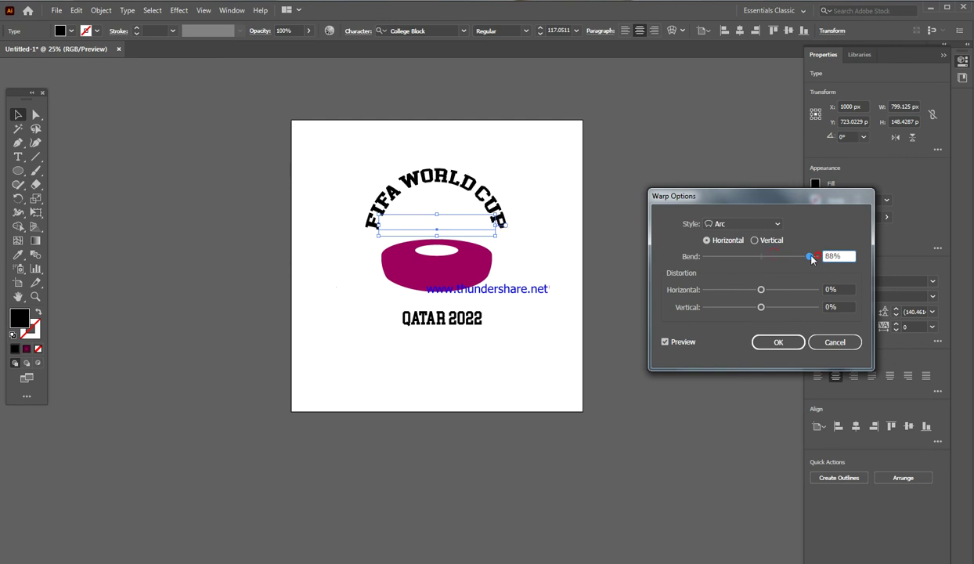
pyautogui.click(779, 342)
# Step: Enlarge the arched "FIFA WORLD CUP" text to about 1010 px wide and centre it on the artboard around the magenta shape
pyautogui.moveTo(441, 212); pyautogui.dragTo(441, 258)
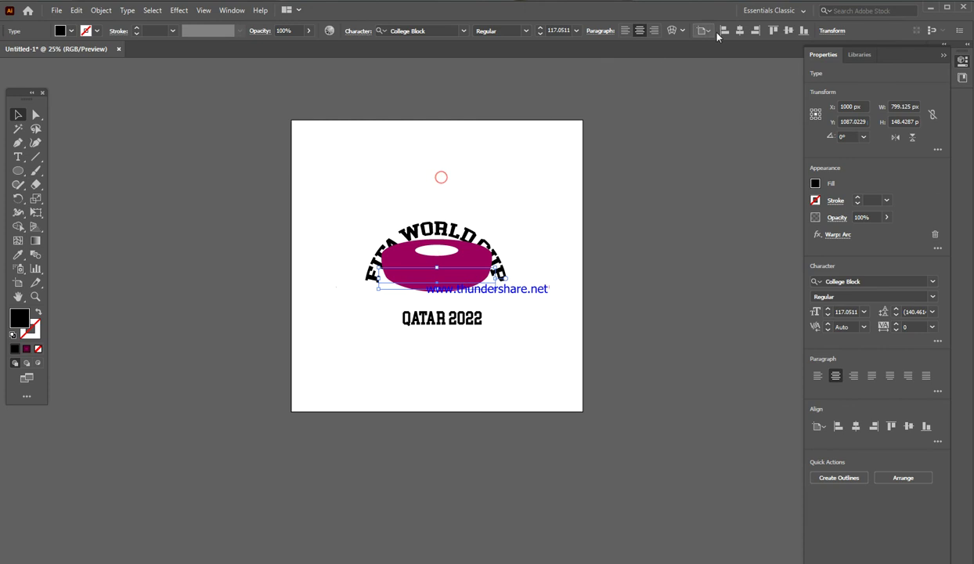
pyautogui.click(556, 185)
pyautogui.click(497, 279)
pyautogui.moveTo(497, 286); pyautogui.dragTo(567, 321)
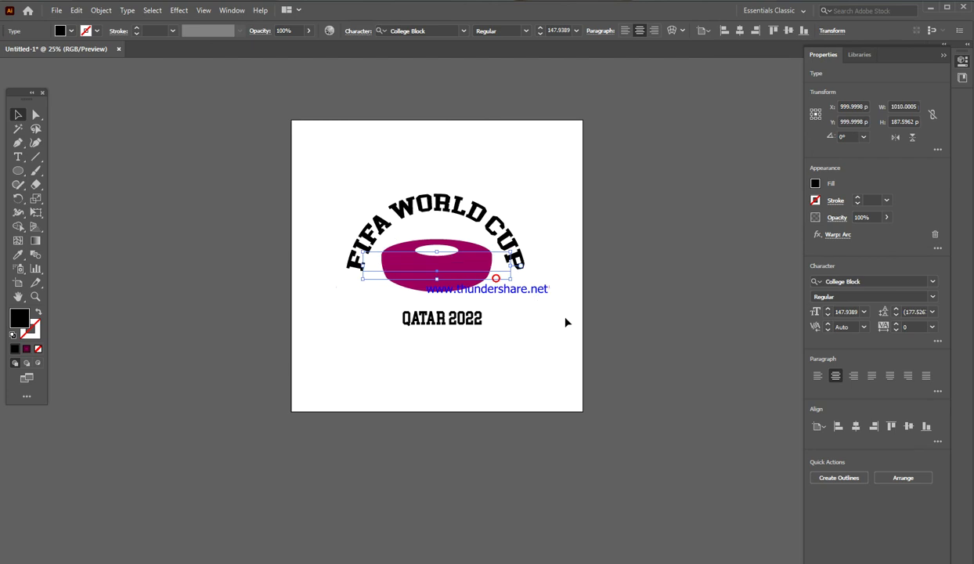
pyautogui.click(566, 318)
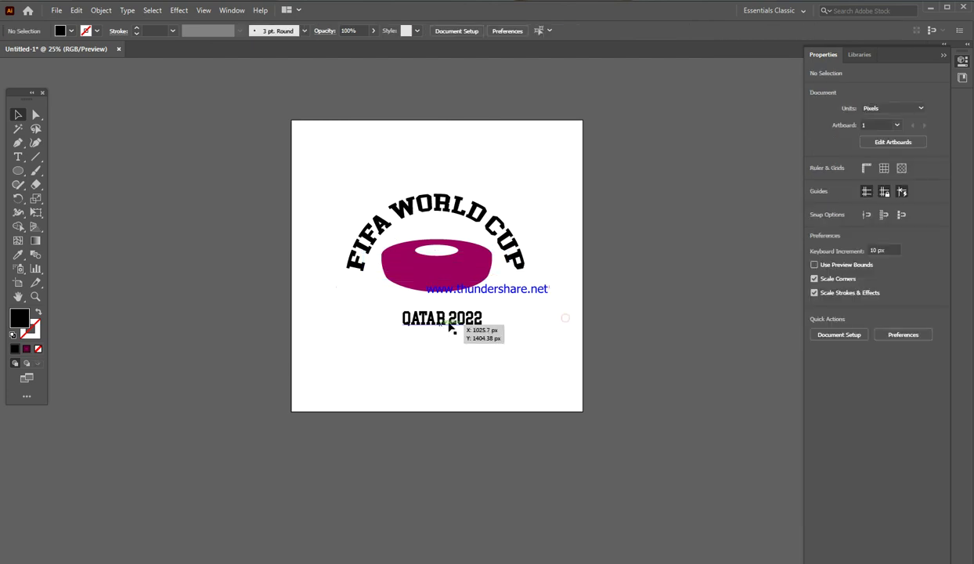
# Step: Enlarge "QATAR 2022" to about 1455 px wide and position it directly beneath the magenta shape
pyautogui.click(483, 329)
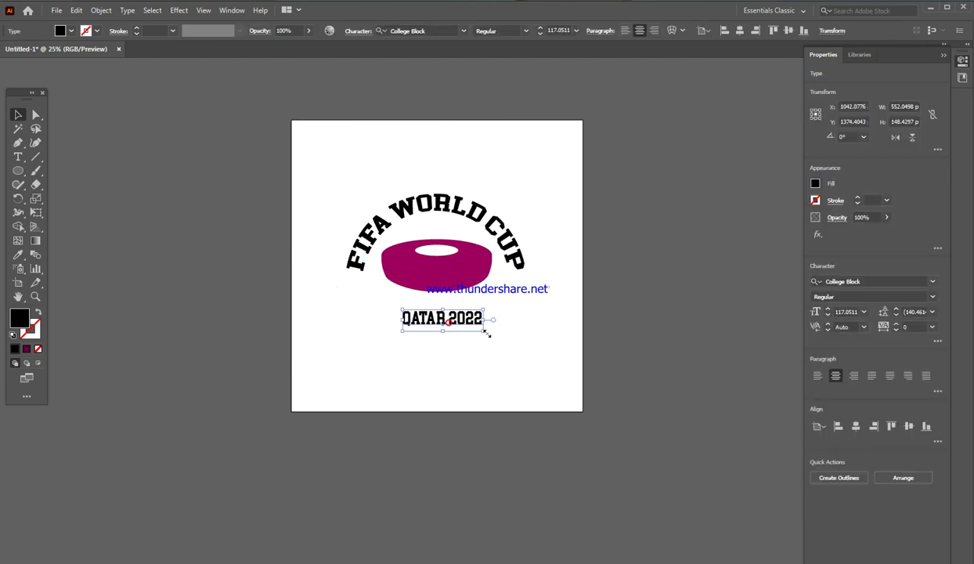
pyautogui.moveTo(494, 337); pyautogui.dragTo(550, 355)
pyautogui.click(477, 353)
pyautogui.moveTo(470, 321); pyautogui.dragTo(474, 327)
pyautogui.moveTo(482, 397); pyautogui.dragTo(481, 395)
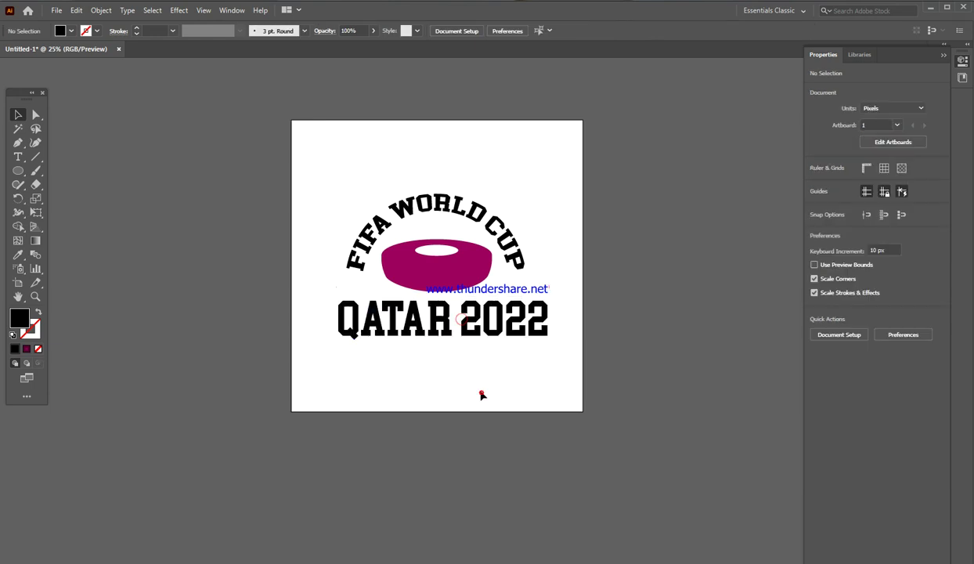
pyautogui.scroll(1, 481, 394)
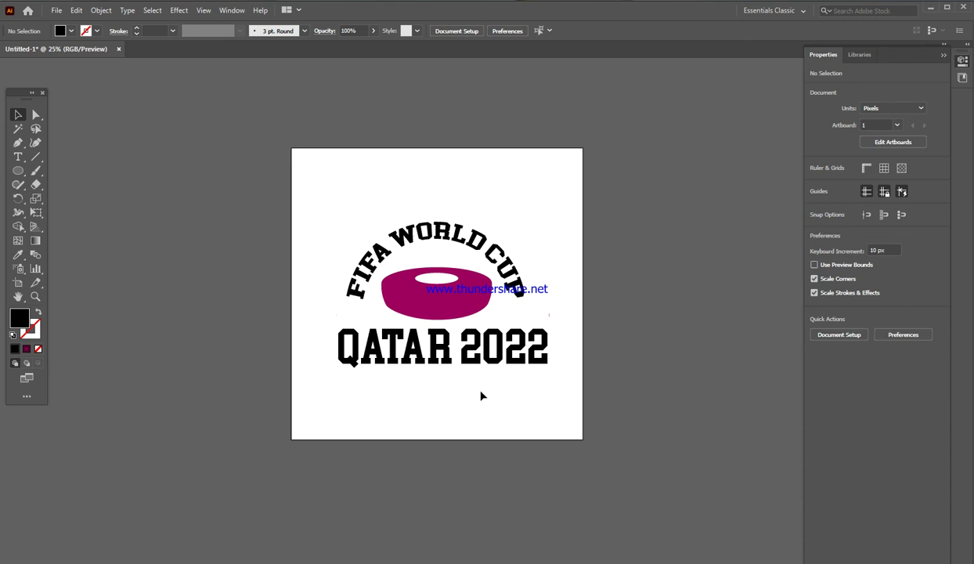
pyautogui.scroll(1, 482, 397)
pyautogui.moveTo(473, 406); pyautogui.dragTo(451, 399)
pyautogui.hotkey('ctrl', 'v')
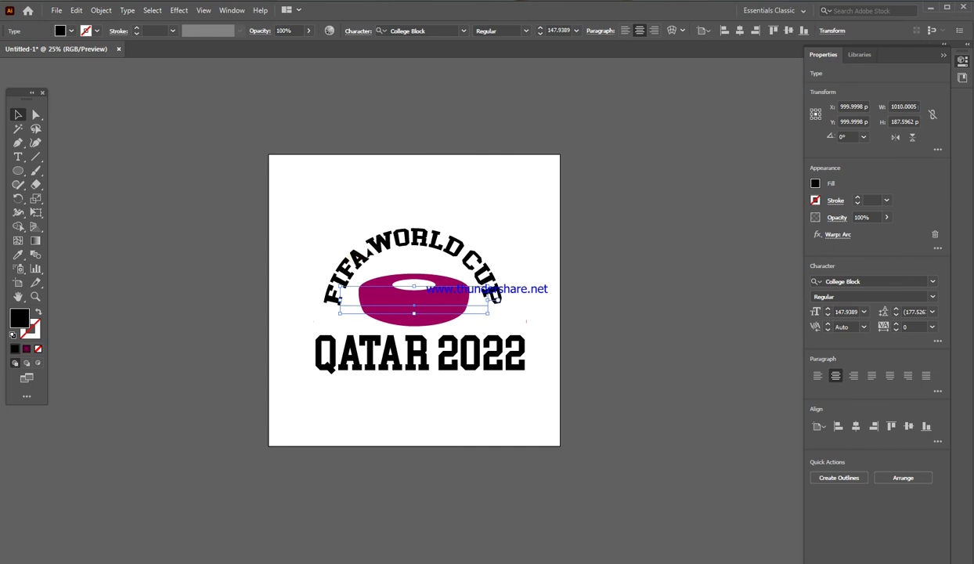
pyautogui.hotkey('ctrl', 'shift', '[')
# Step: Duplicate "QATAR 2022" at the artboard's upper edge and replace the copy's text with "OR FONT : SOCCER COLLEGE BLOCK"
pyautogui.click(395, 362)
pyautogui.moveTo(395, 362); pyautogui.dragTo(367, 181)
pyautogui.tripleClick(362, 173)
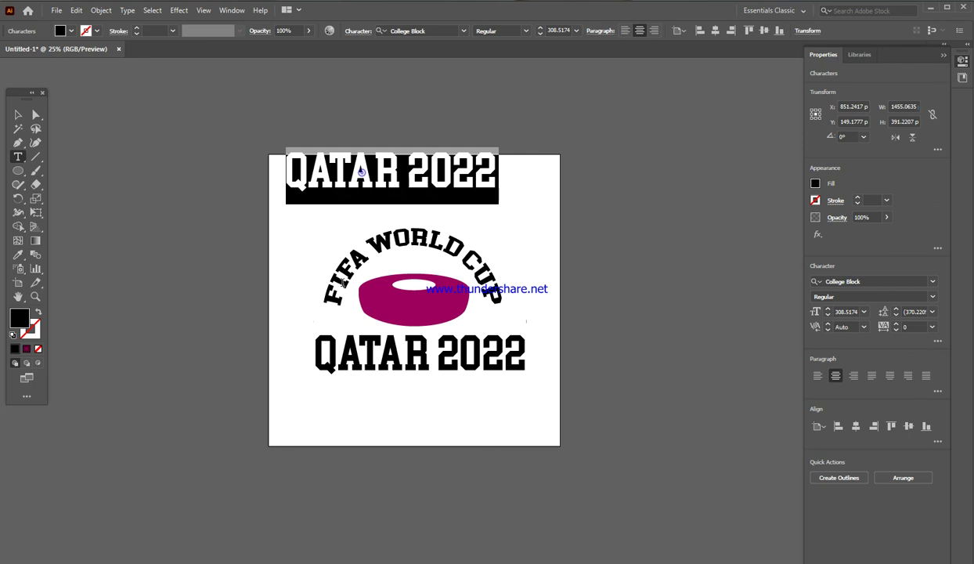
pyautogui.write('F')
pyautogui.press('BackSpace')
pyautogui.write('OR FON')
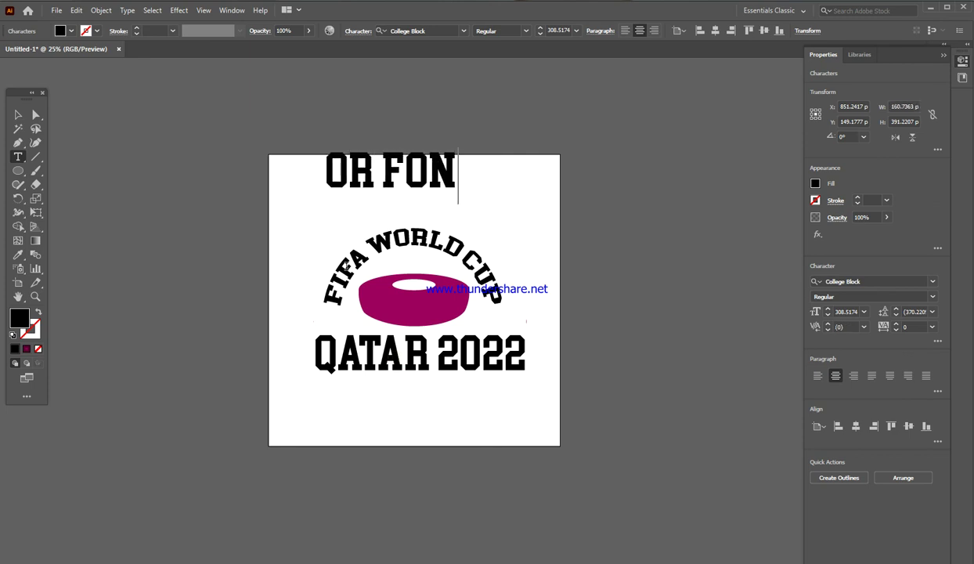
pyautogui.write('T')
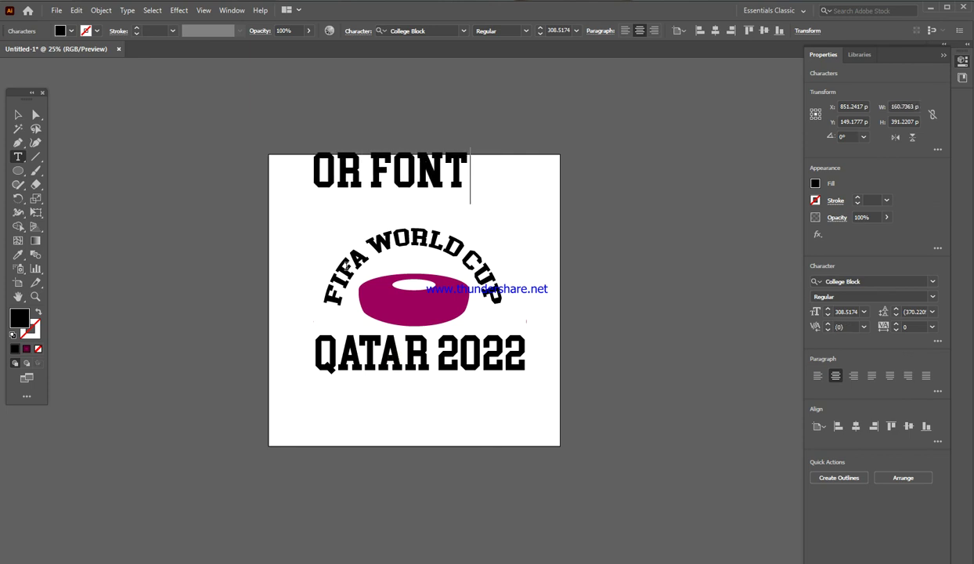
pyautogui.write(' :')
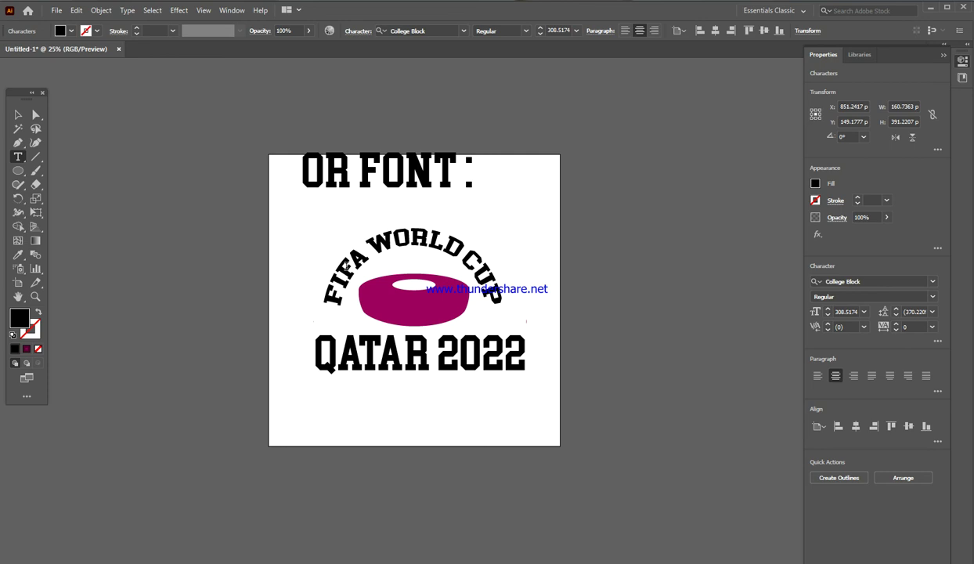
pyautogui.write('SC')
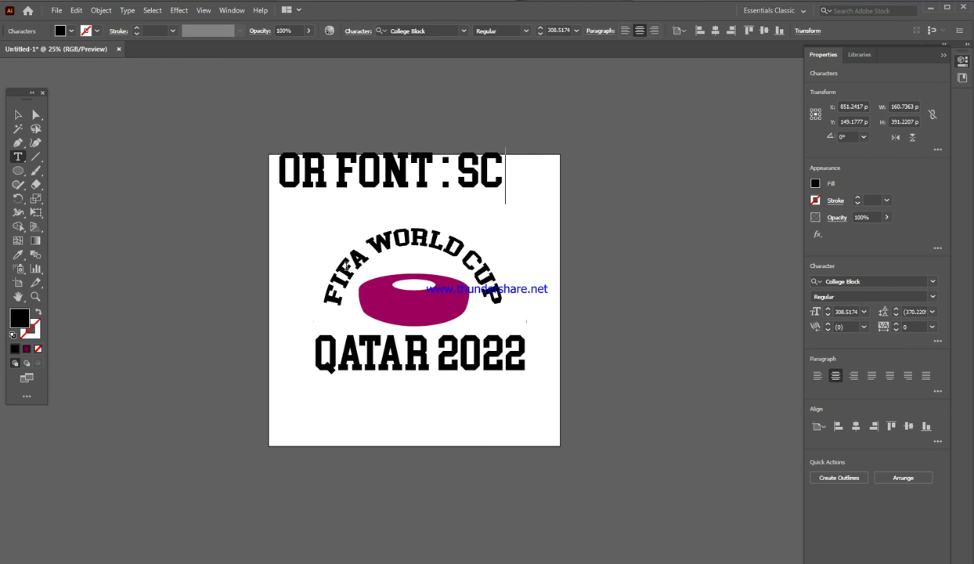
pyautogui.press('BackSpace')
pyautogui.write('O')
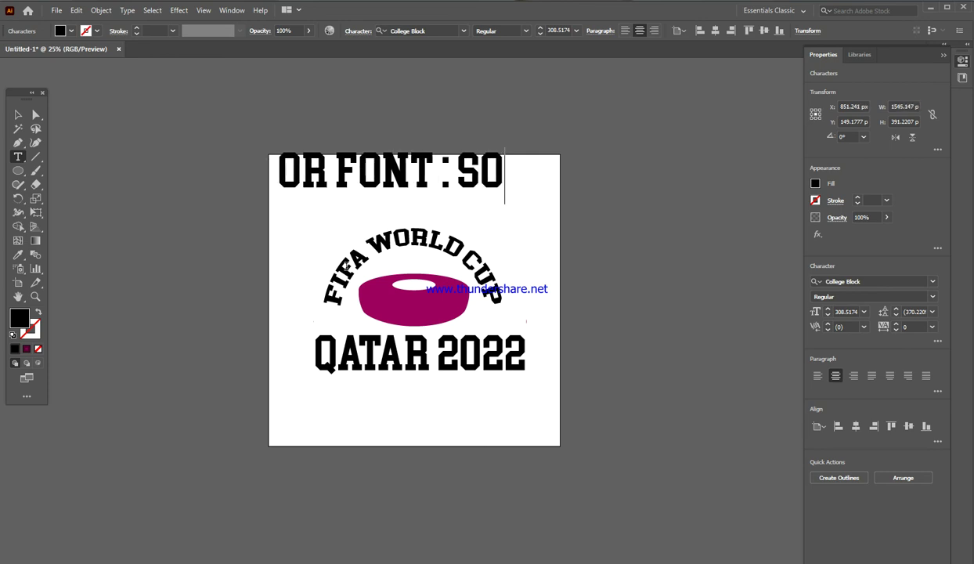
pyautogui.write('CCER COLLEGE BLOCK')
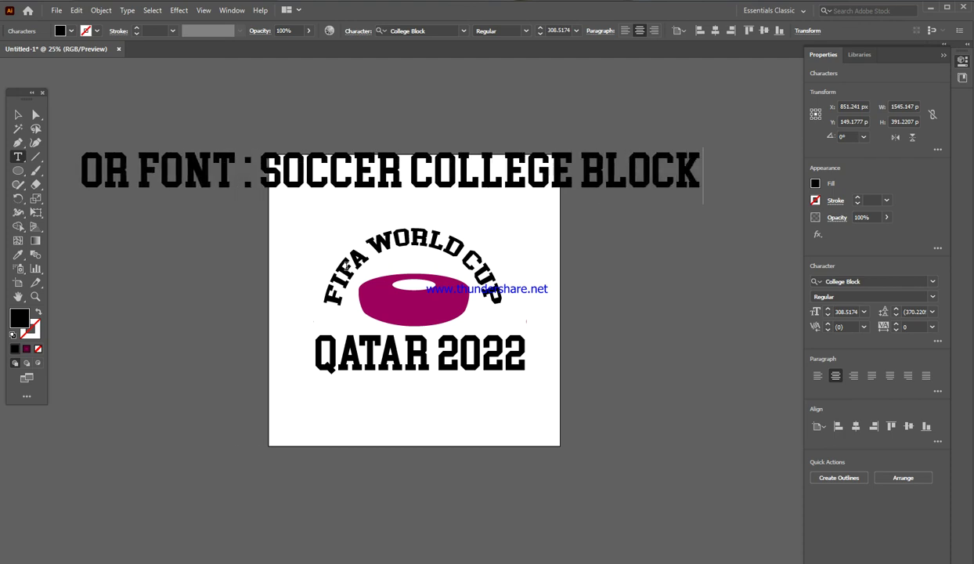
pyautogui.press('Escape')
pyautogui.click(270, 218)
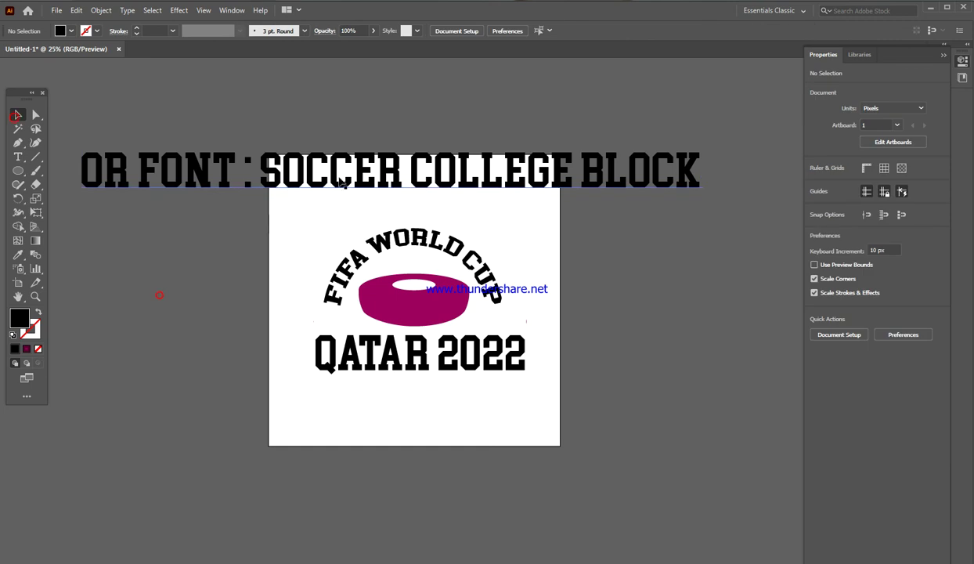
# Step: Move the "OR FONT : SOCCER COLLEGE BLOCK" text down to just above the arched "FIFA WORLD CUP" text
pyautogui.moveTo(333, 176)
pyautogui.mouseDown()
pyautogui.moveTo(329, 253)
pyautogui.moveTo(326, 176)
pyautogui.mouseUp()
pyautogui.moveTo(577, 294); pyautogui.dragTo(579, 290)
pyautogui.click(551, 232)
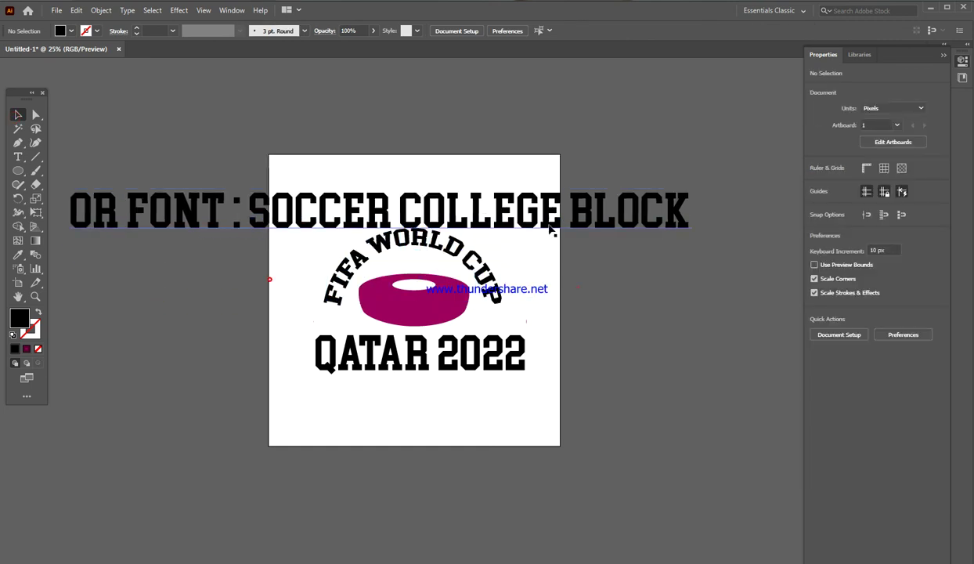
pyautogui.hotkey('ctrl', 'z')
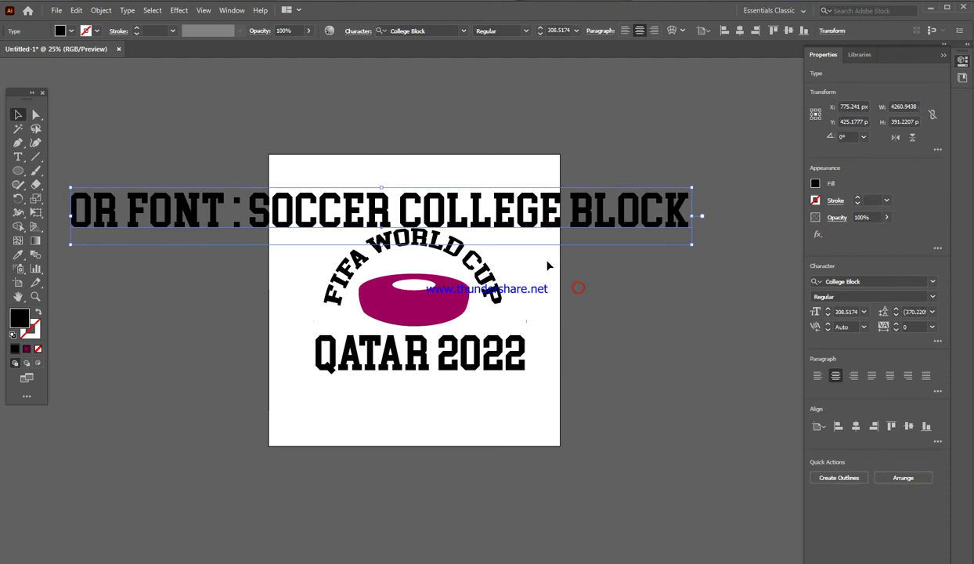
# Step: Delete the "OR FONT : SOCCER COLLEGE BLOCK" text above the arched title
pyautogui.press('Delete')
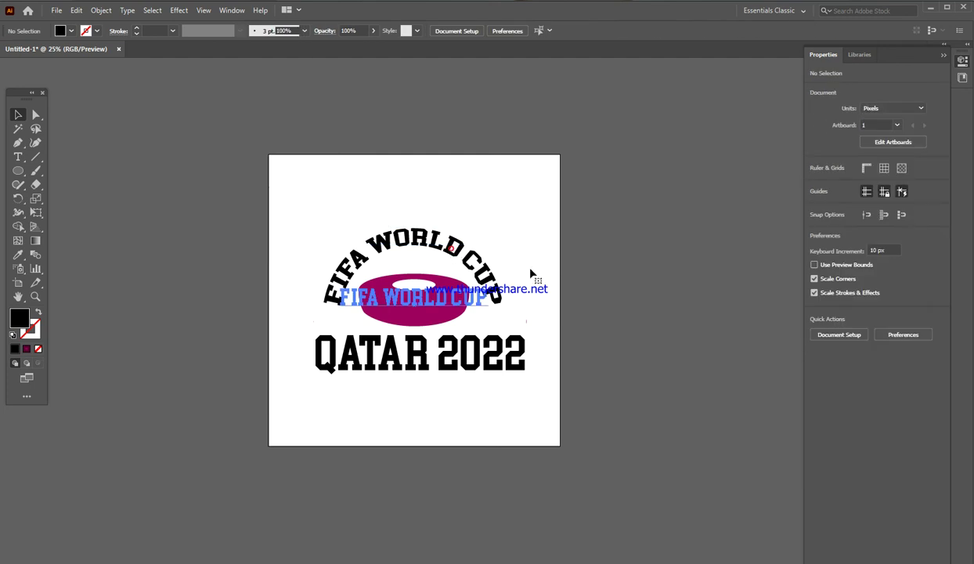
pyautogui.click(532, 275)
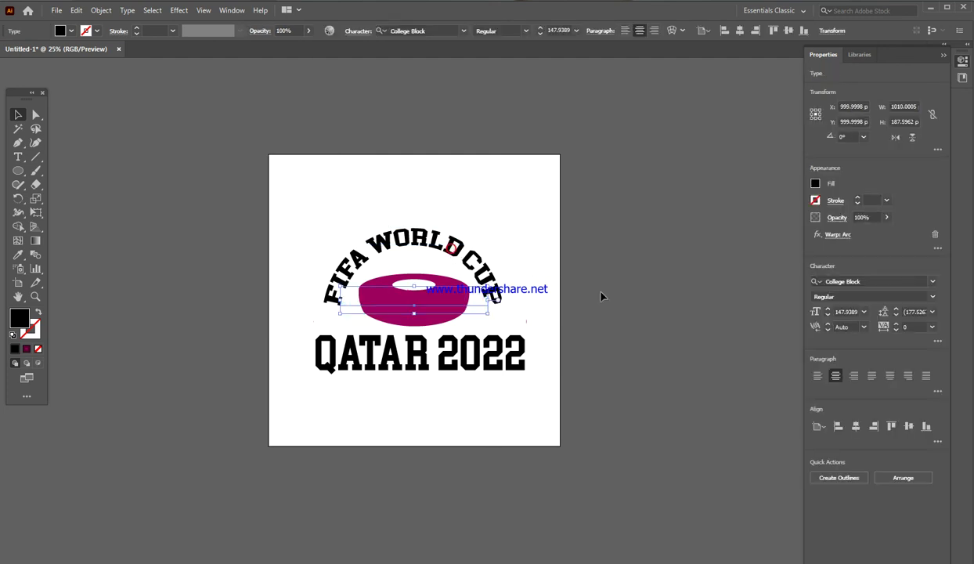
pyautogui.click(908, 282)
pyautogui.click(677, 354)
# Step: Duplicate the whole design, with arched title, magenta shape and "QATAR 2022", to the empty area left of the artboard
pyautogui.hotkey('ctrl', 'a')
pyautogui.moveTo(409, 312); pyautogui.dragTo(131, 304)
pyautogui.click(350, 423)
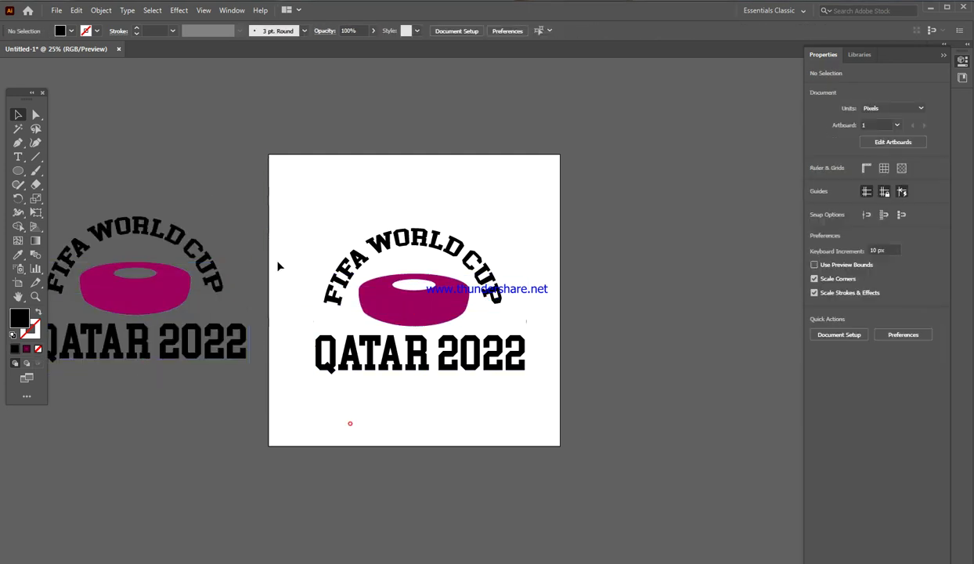
# Step: Change the font of the arched "FIFA WORLD CUP" text on the artboard to Soccer League College Regular
pyautogui.click(402, 260)
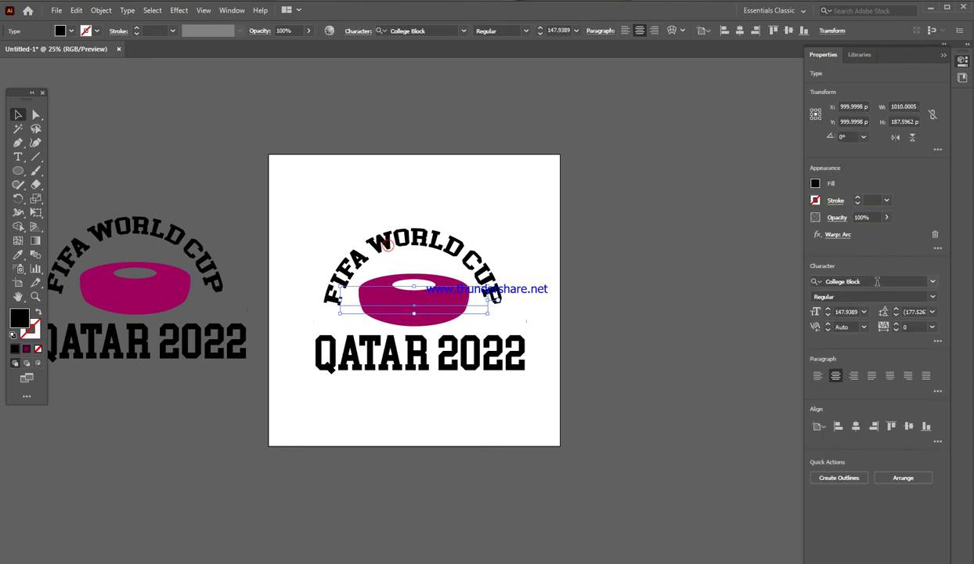
pyautogui.click(877, 281)
pyautogui.write('s')
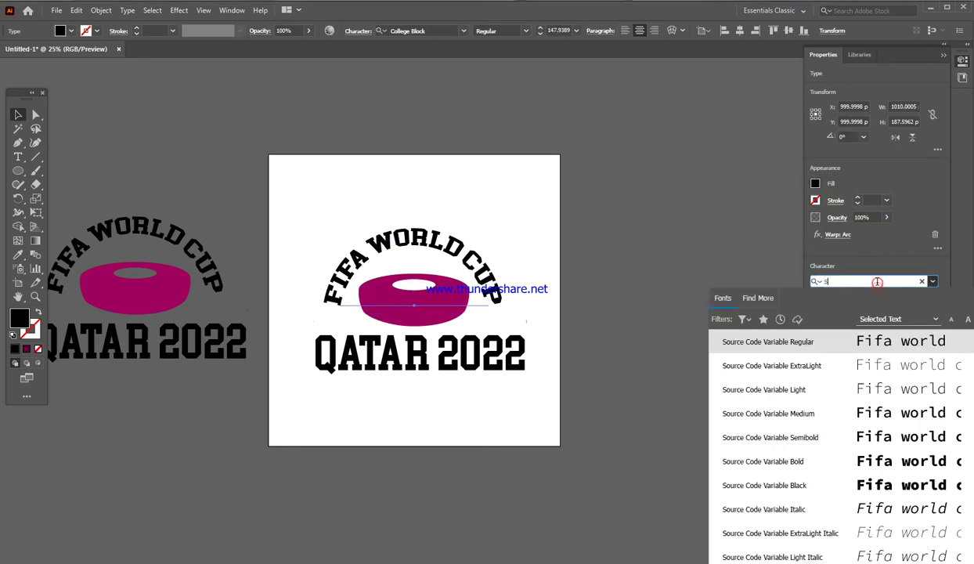
pyautogui.write('occ')
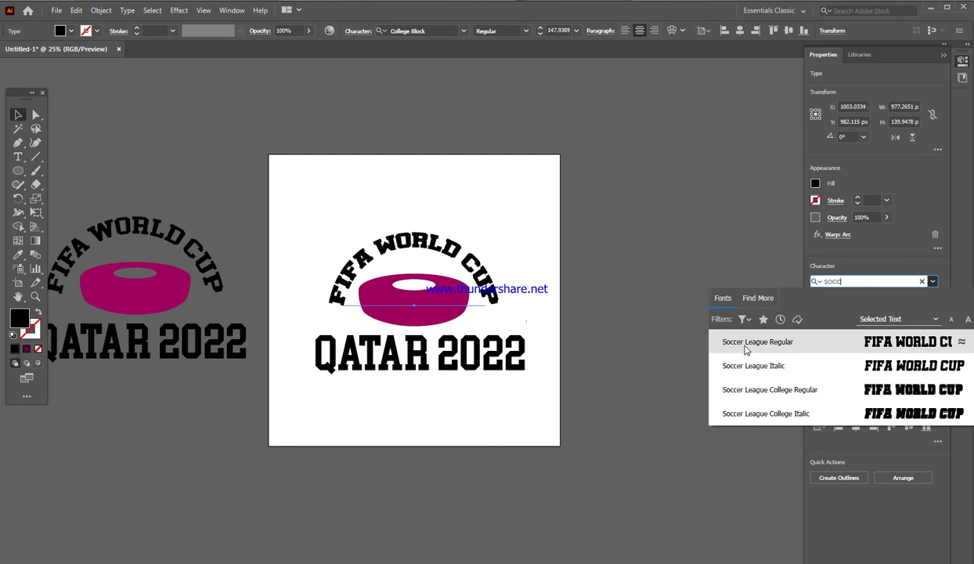
pyautogui.click(752, 391)
pyautogui.click(708, 395)
pyautogui.hotkey('ctrl', 'z')
# Step: Change the font of the "QATAR 2022" text on the artboard to Soccer League College Regular
pyautogui.click(872, 281)
pyautogui.write('socc')
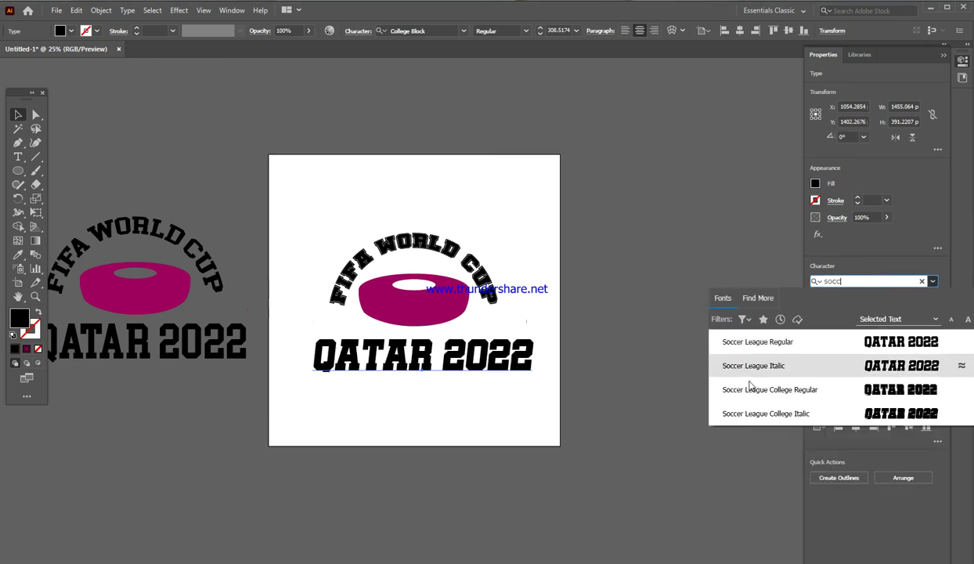
pyautogui.click(730, 389)
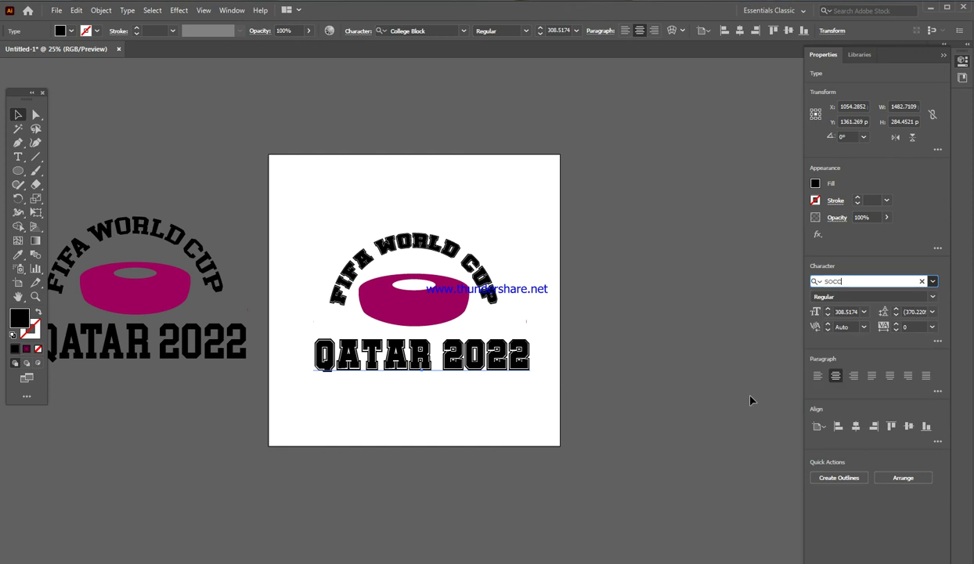
pyautogui.click(702, 413)
# Step: Duplicate the outlined "QATAR 2022" text directly below itself, near the artboard's lower edge
pyautogui.moveTo(235, 351); pyautogui.dragTo(268, 451)
pyautogui.press('Escape')
pyautogui.click(301, 429)
pyautogui.moveTo(407, 357); pyautogui.dragTo(408, 415)
# Step: Replace the text of the lower "QATAR 2022" copy with "SOCCER LEAGUE COLLEGE"
pyautogui.doubleClick(407, 415)
pyautogui.hotkey('ctrl', 'a')
pyautogui.write('S')
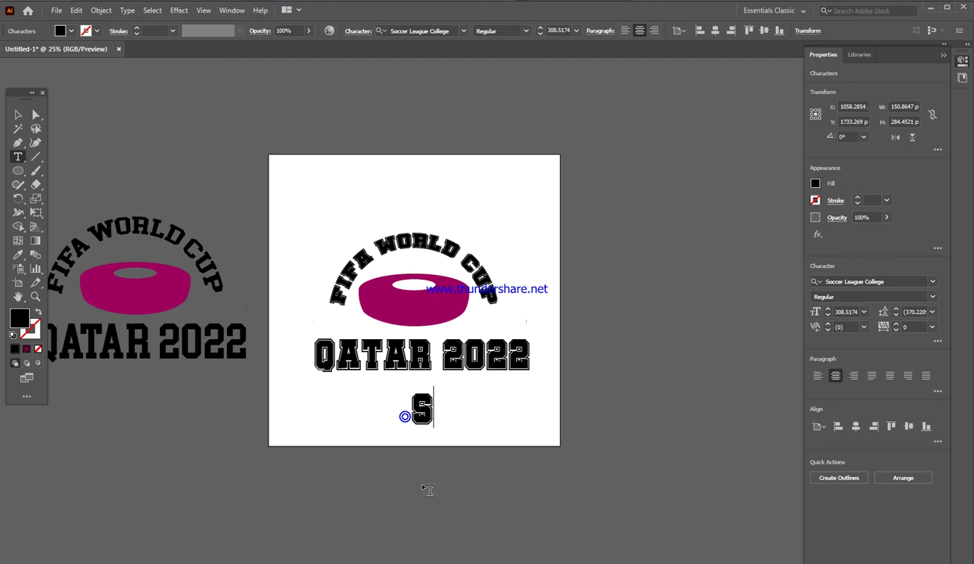
pyautogui.write('OCCER ')
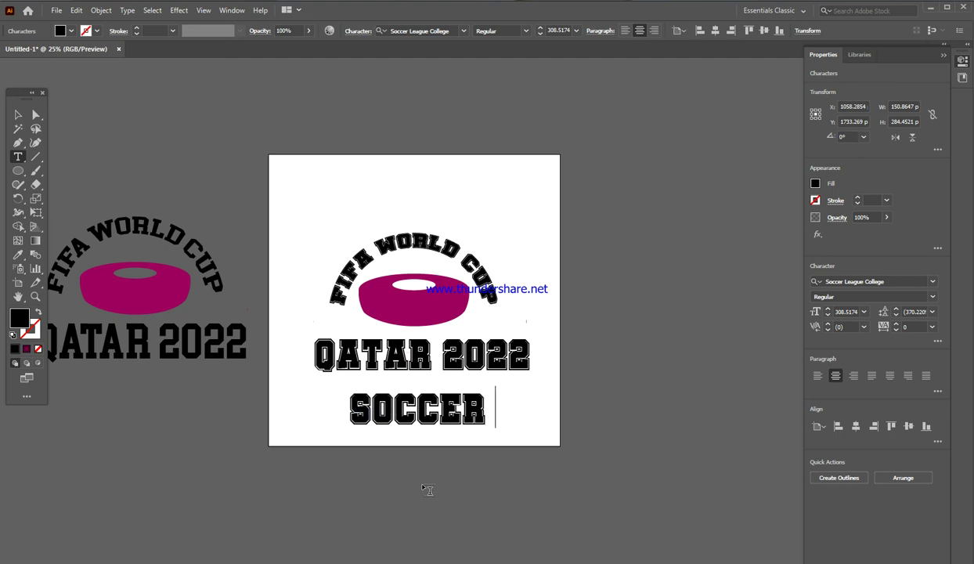
pyautogui.write('LEAGE ')
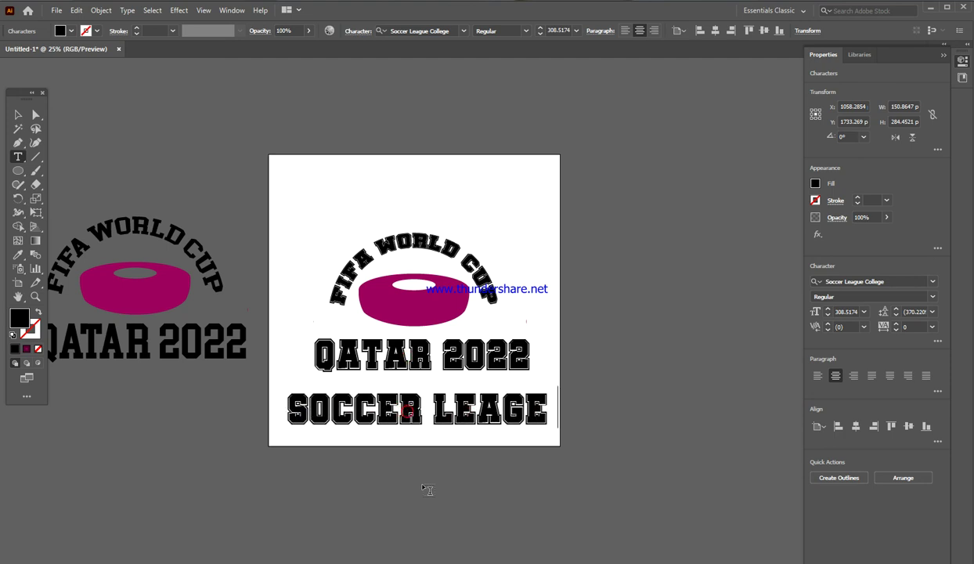
pyautogui.write('BL')
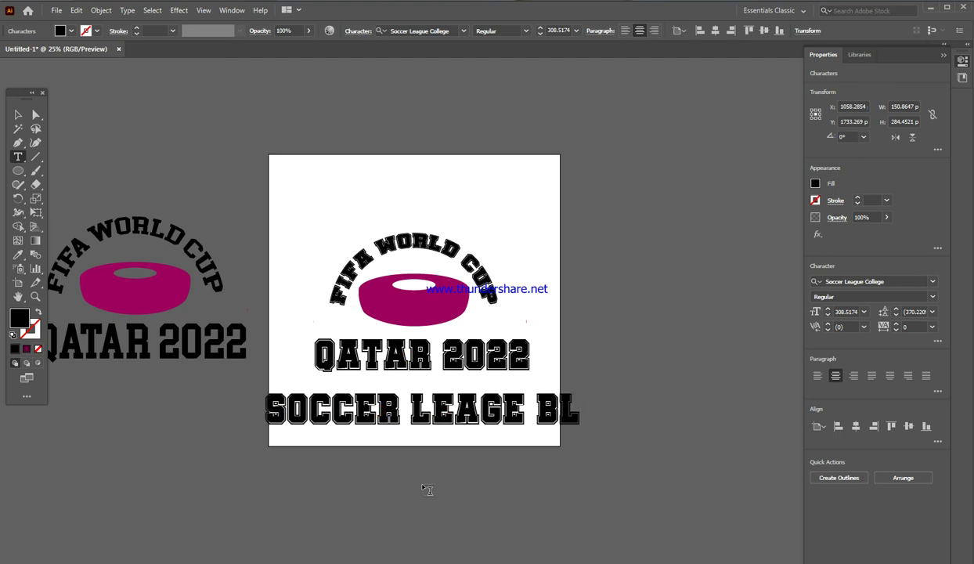
pyautogui.press('BackSpace')
pyautogui.press('BackSpace')
pyautogui.press('BackSpace')
pyautogui.press('BackSpace')
pyautogui.press('BackSpace')
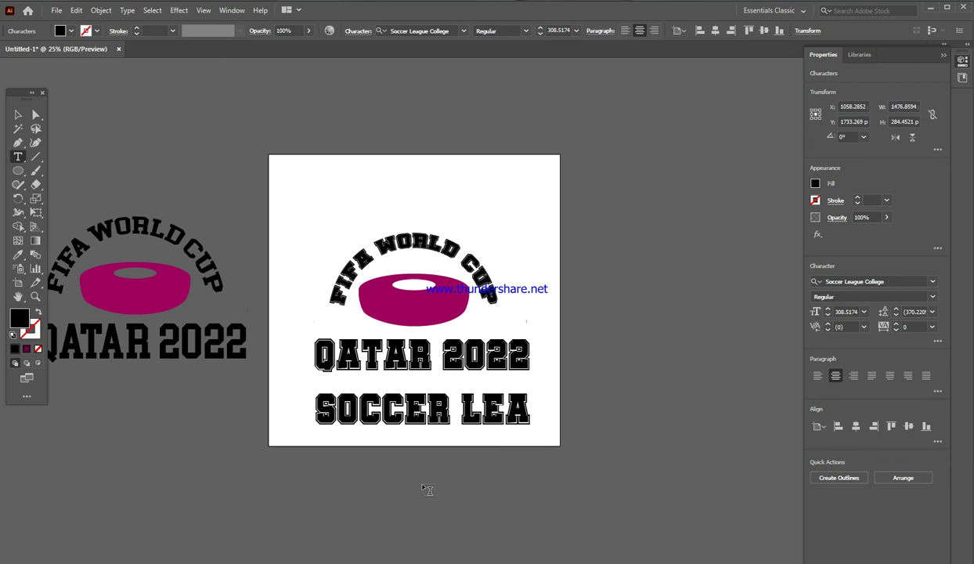
pyautogui.write('GUE COLLEGE')
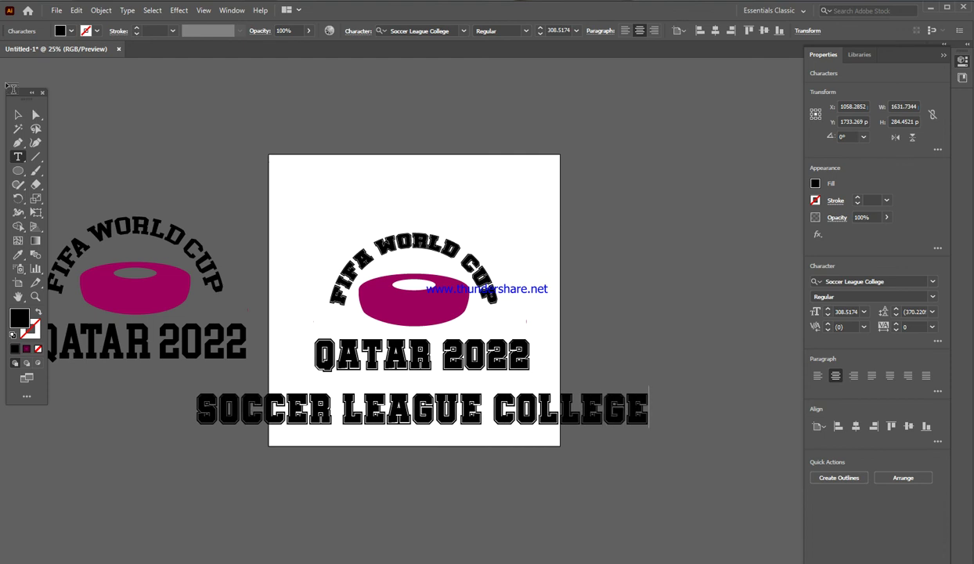
pyautogui.click(16, 116)
# Step: Try a white fill on the "SOCCER LEAGUE COLLEGE" text, and change it to the magenta of the stadium shape
pyautogui.click(71, 32)
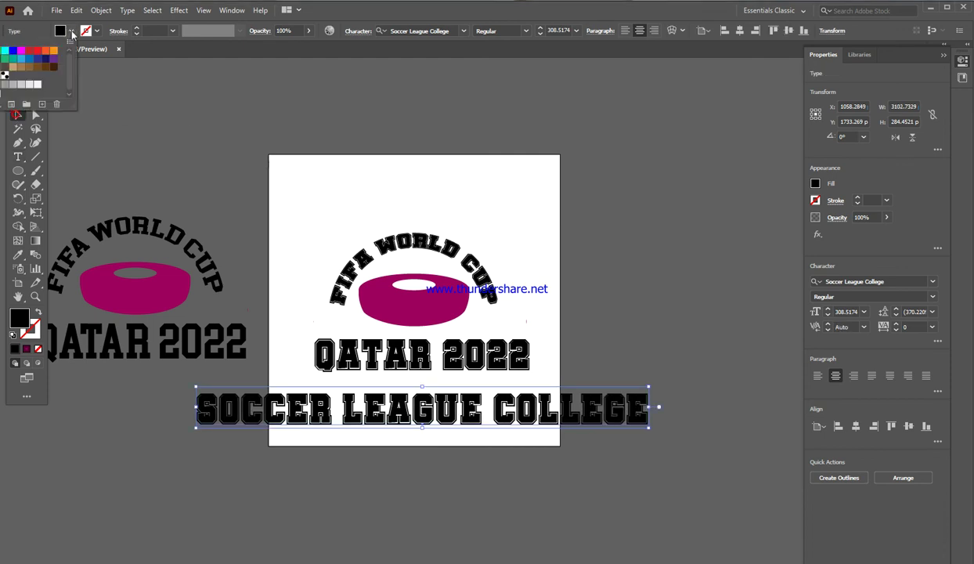
pyautogui.click(37, 84)
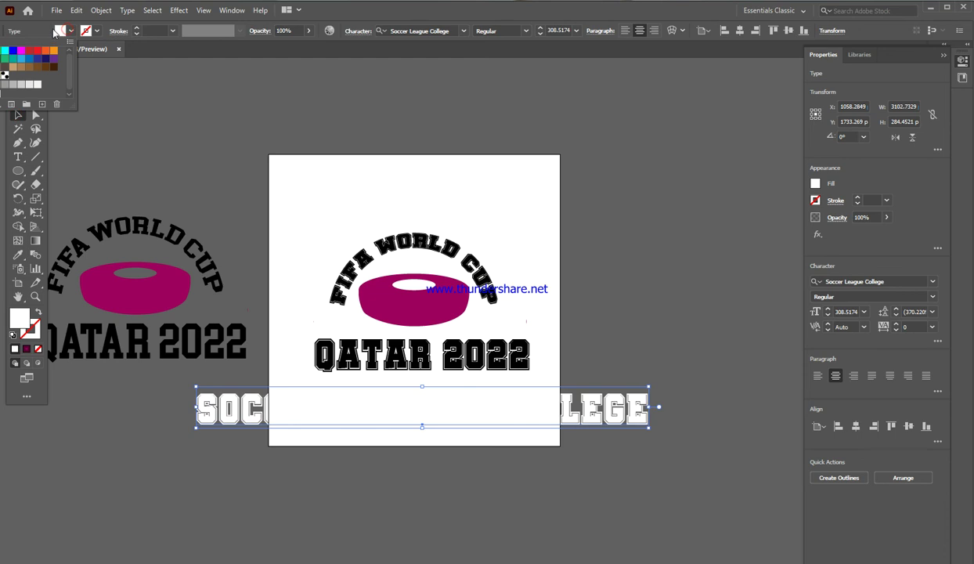
pyautogui.scroll(1, 670, 358)
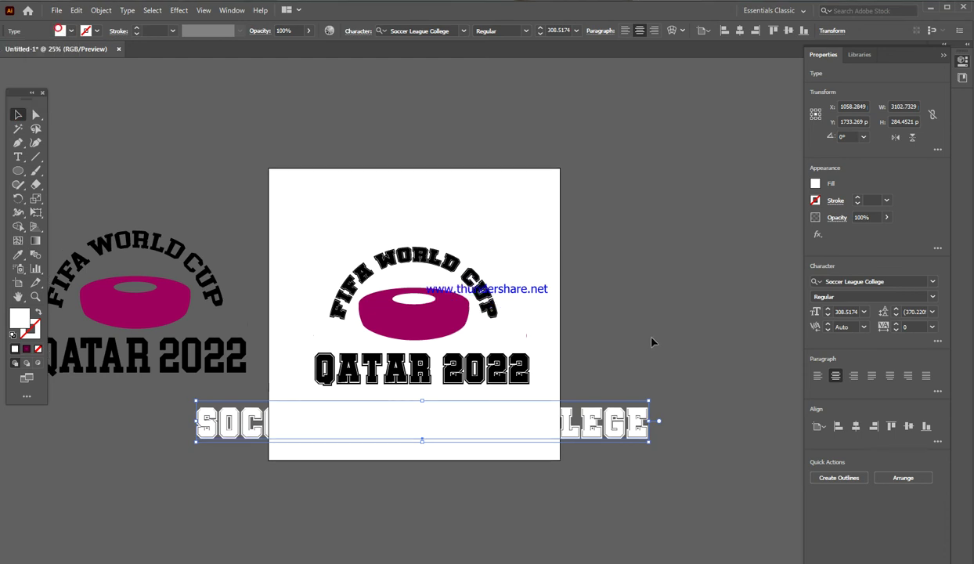
pyautogui.click(815, 183)
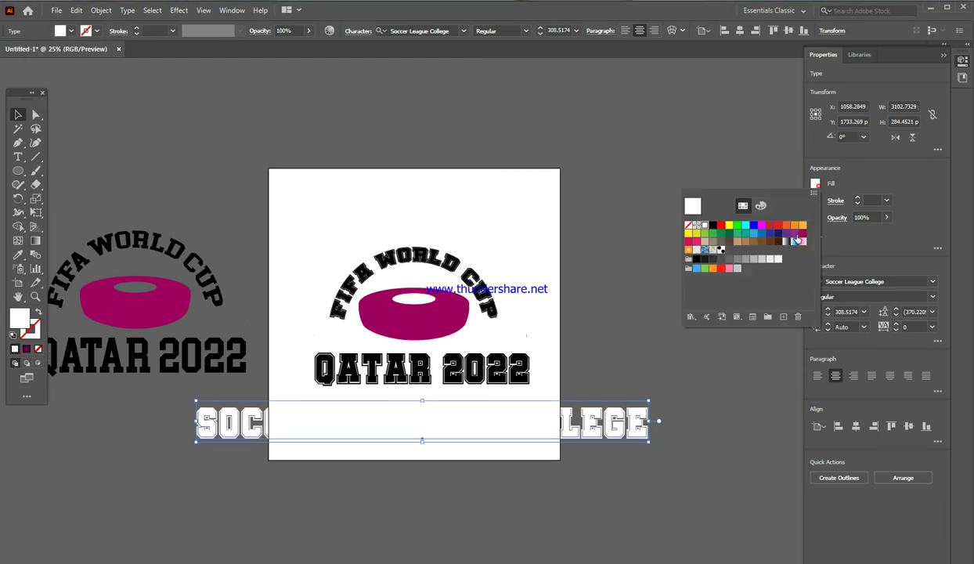
pyautogui.click(803, 237)
pyautogui.click(697, 219)
pyautogui.click(697, 219)
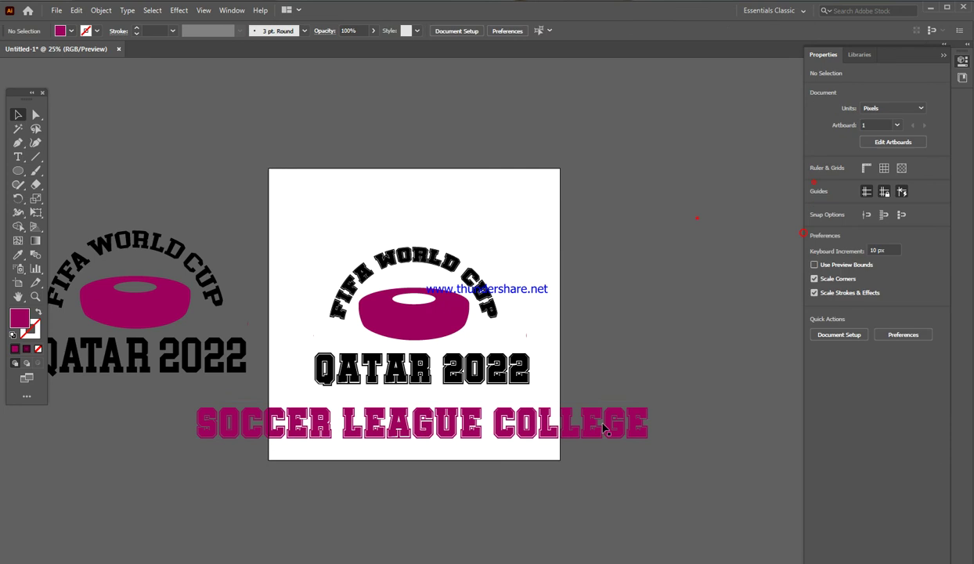
# Step: Delete the magenta "SOCCER LEAGUE COLLEGE" text from beneath the design
pyautogui.click(559, 421)
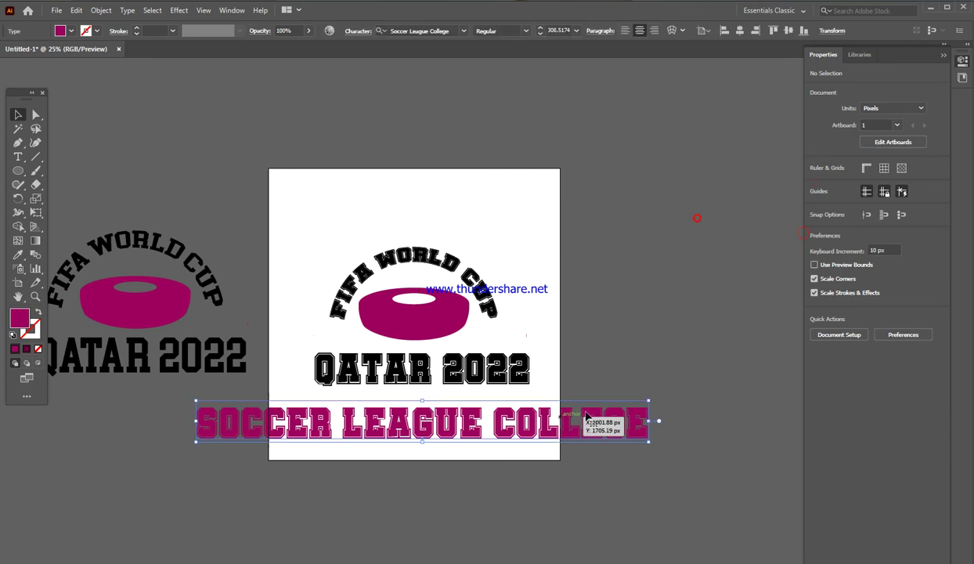
pyautogui.press('Delete')
pyautogui.click(694, 358)
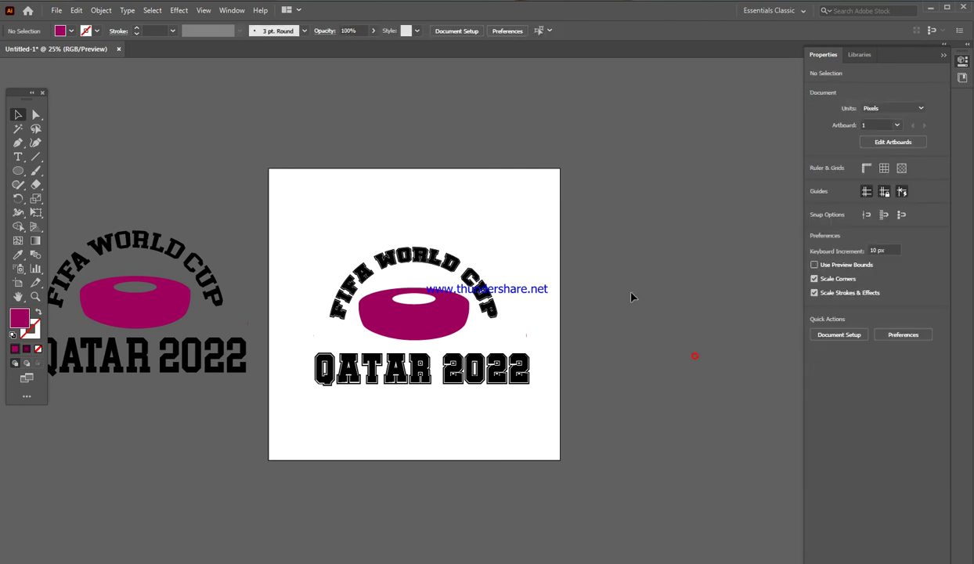
# Step: Move the outlined-font design to the right of the artboard and the solid-lettered copy from the left onto the artboard
pyautogui.moveTo(352, 231); pyautogui.dragTo(470, 373)
pyautogui.moveTo(414, 328); pyautogui.dragTo(707, 321)
pyautogui.moveTo(108, 203); pyautogui.dragTo(254, 403)
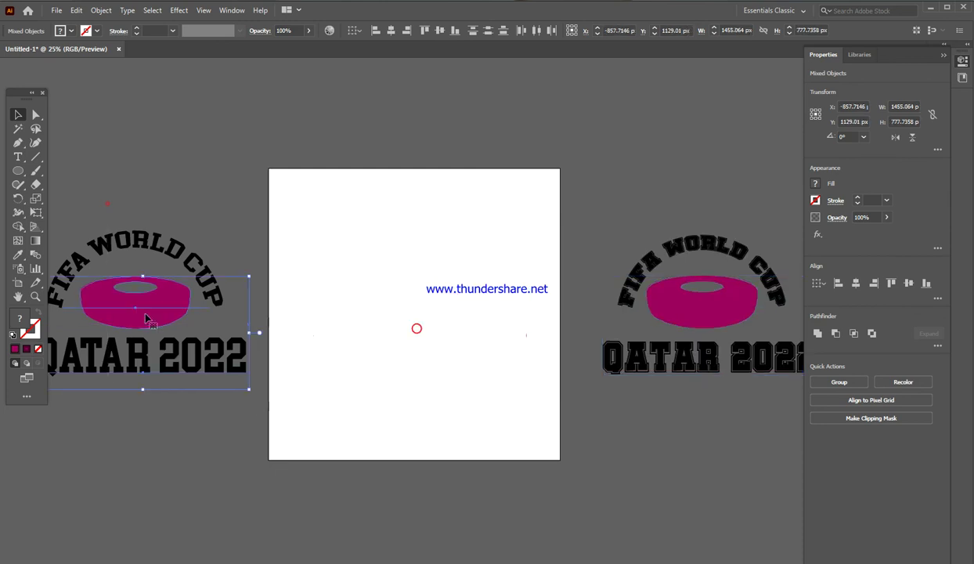
pyautogui.moveTo(145, 313)
pyautogui.mouseDown()
pyautogui.moveTo(399, 367)
pyautogui.moveTo(419, 296)
pyautogui.moveTo(423, 441)
pyautogui.moveTo(440, 420)
pyautogui.mouseUp()
# Step: Group the solid-lettered design and centre it horizontally and vertically on the artboard
pyautogui.click(285, 336)
pyautogui.hotkey('ctrl', 'g')
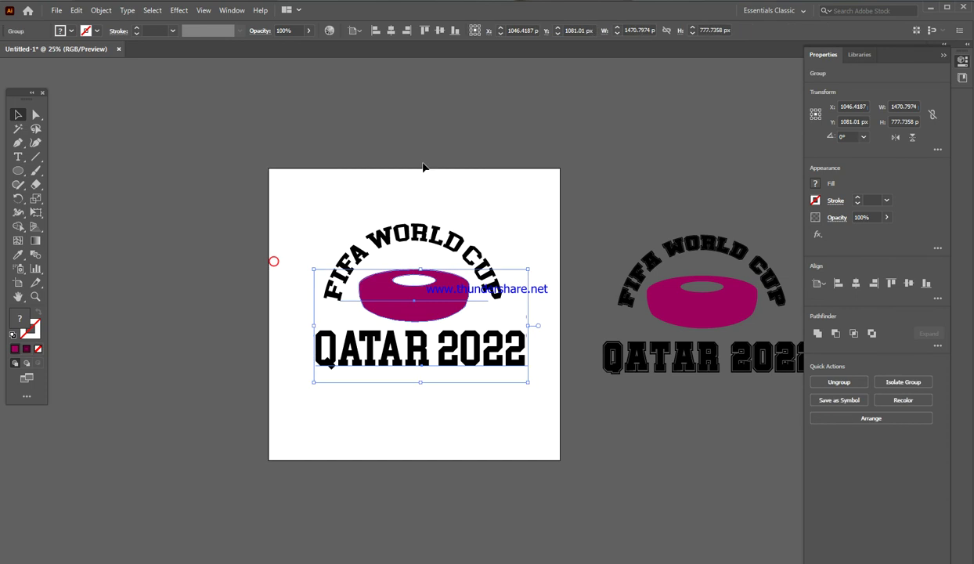
pyautogui.click(439, 30)
pyautogui.click(391, 30)
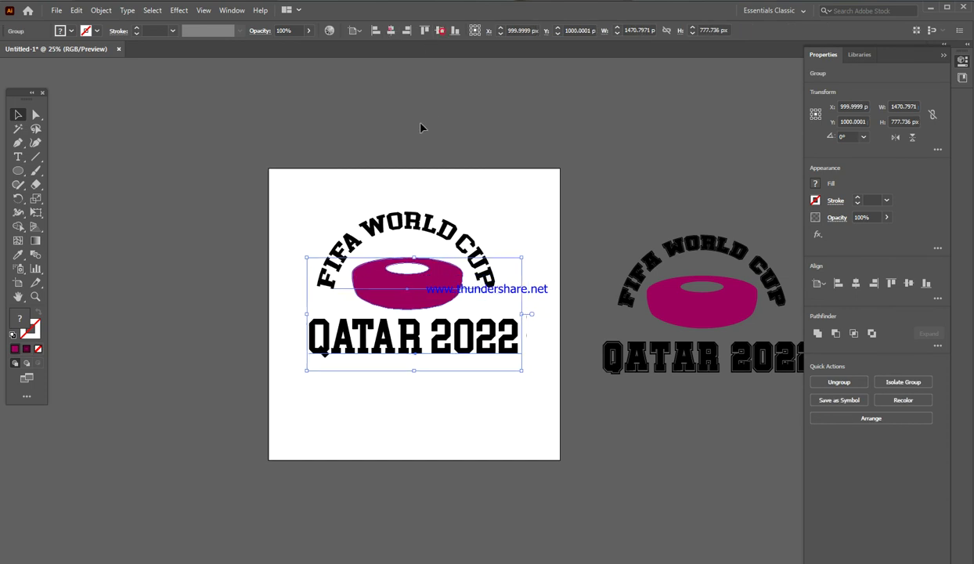
pyautogui.click(439, 166)
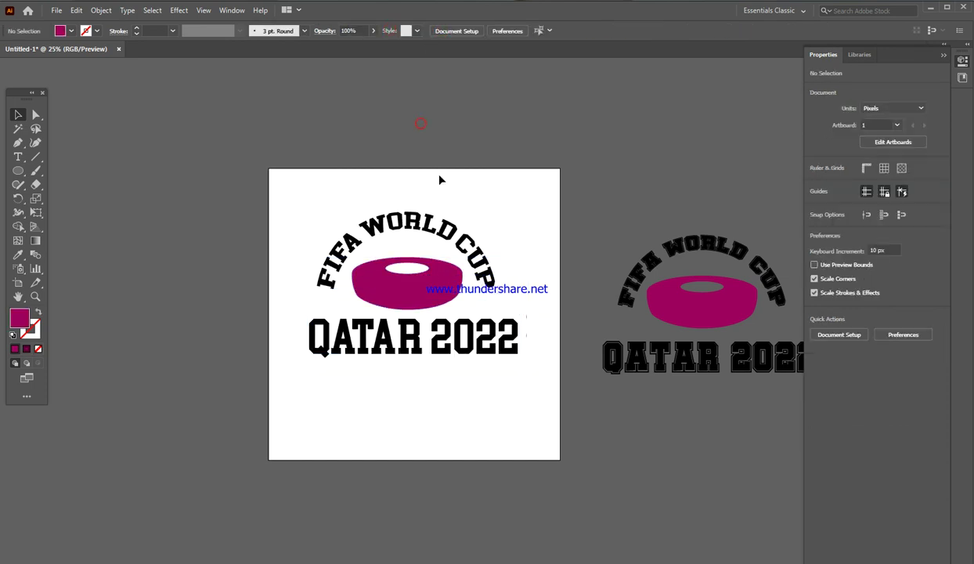